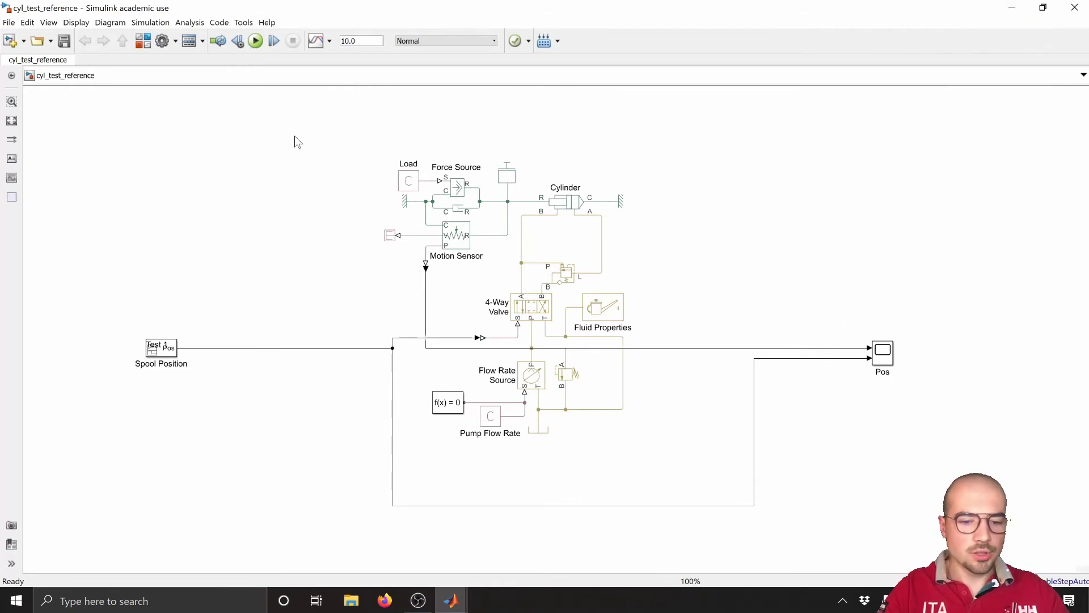
# Box-select every hydraulic circuit block and group them with Create Subsystem from Selection
pyautogui.moveTo(332, 139); pyautogui.dragTo(783, 533)
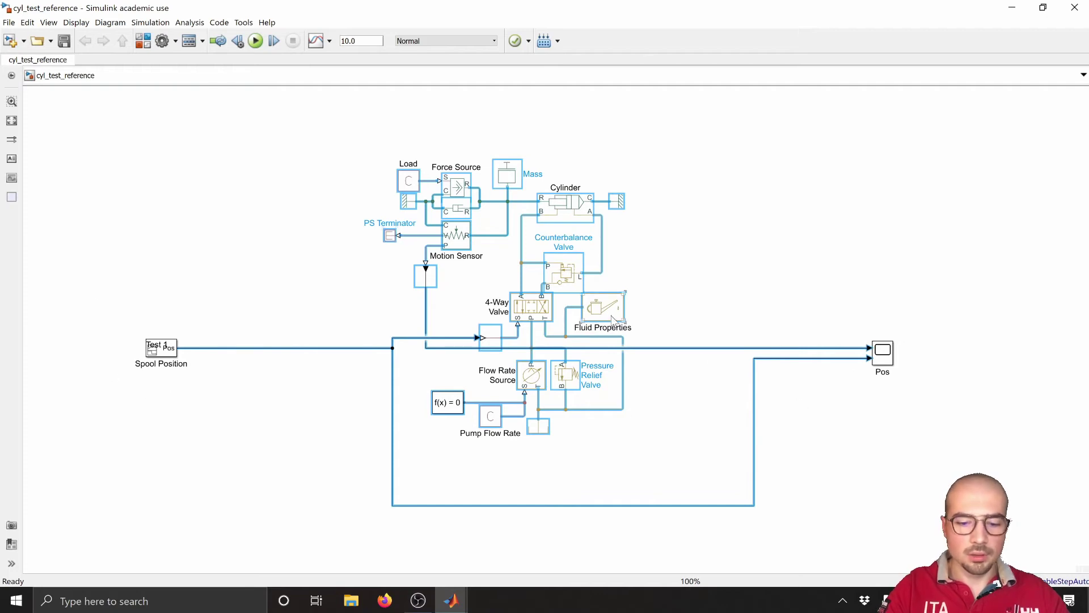
pyautogui.rightClick(613, 319)
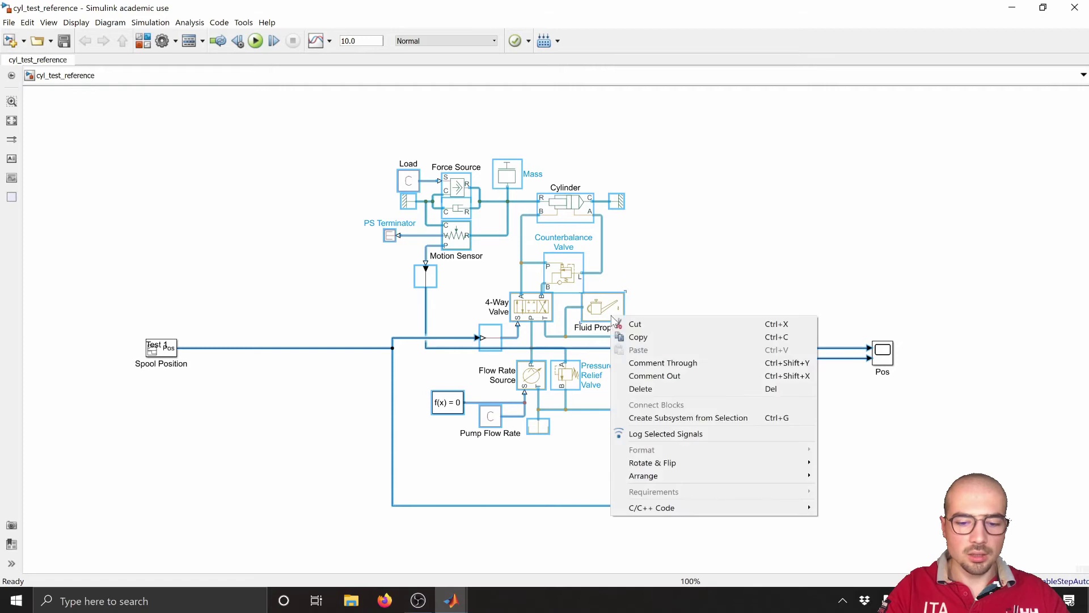
pyautogui.click(670, 420)
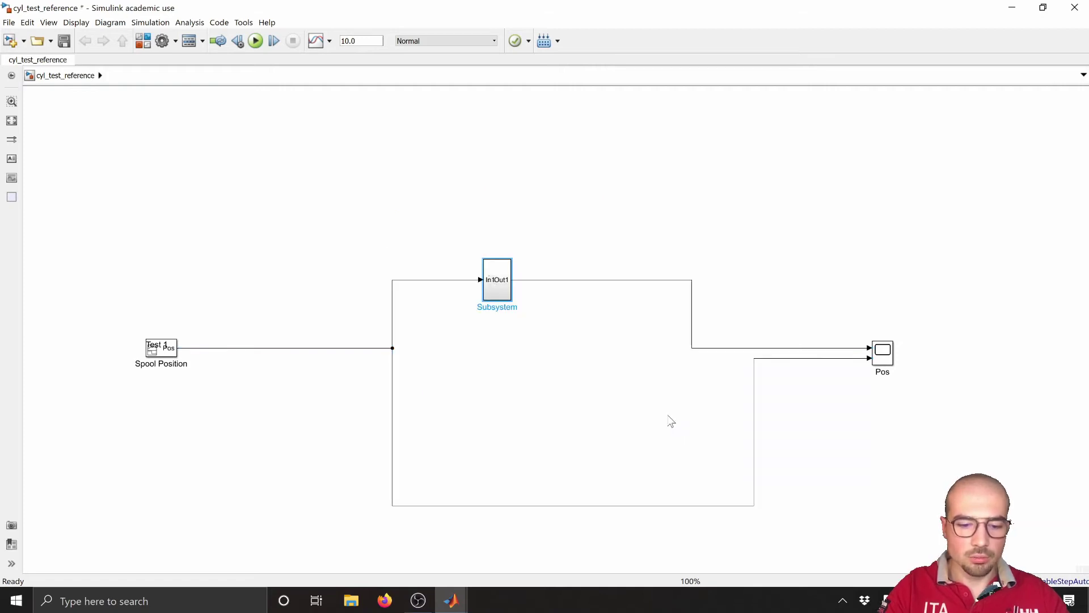
# Put the subsystem on the Spool Position–Pos line and bring Pos and Spool Position closer
pyautogui.moveTo(500, 291); pyautogui.dragTo(531, 359)
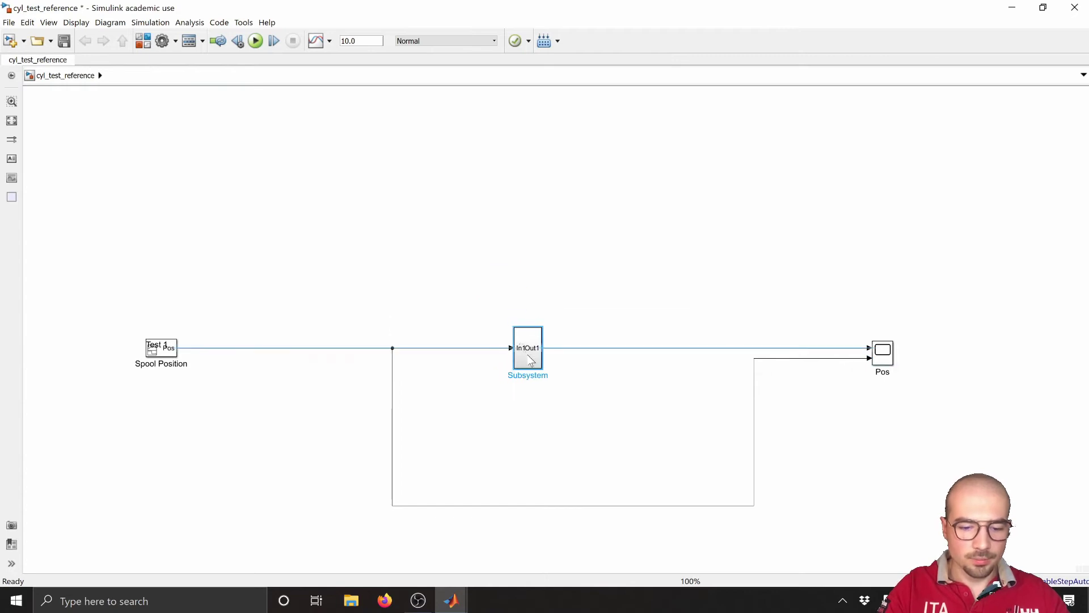
pyautogui.moveTo(884, 362); pyautogui.dragTo(655, 361)
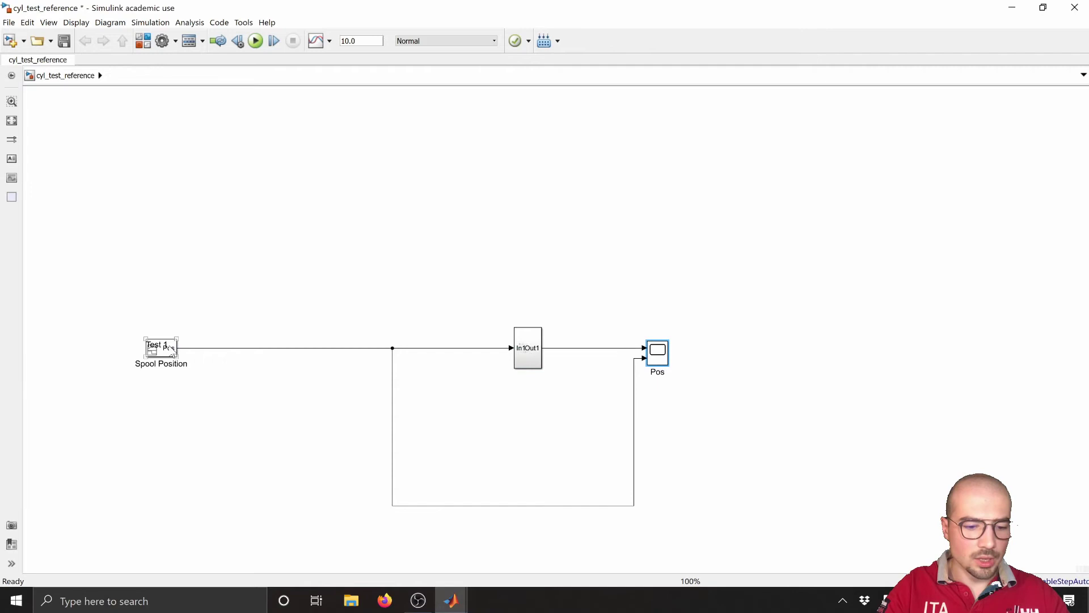
pyautogui.moveTo(170, 349); pyautogui.dragTo(399, 349)
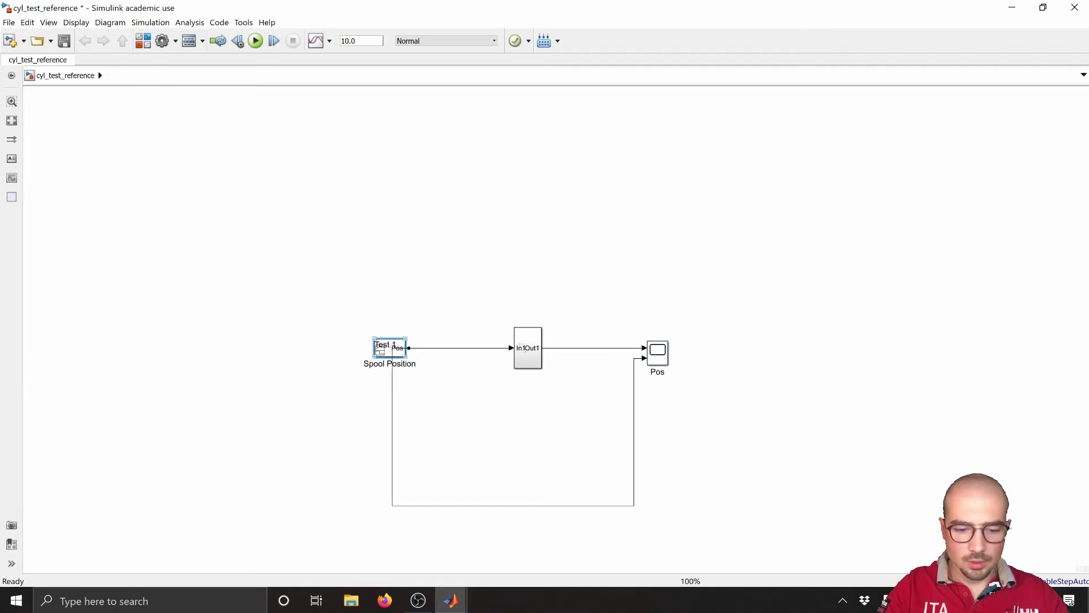
pyautogui.moveTo(392, 389); pyautogui.dragTo(432, 384)
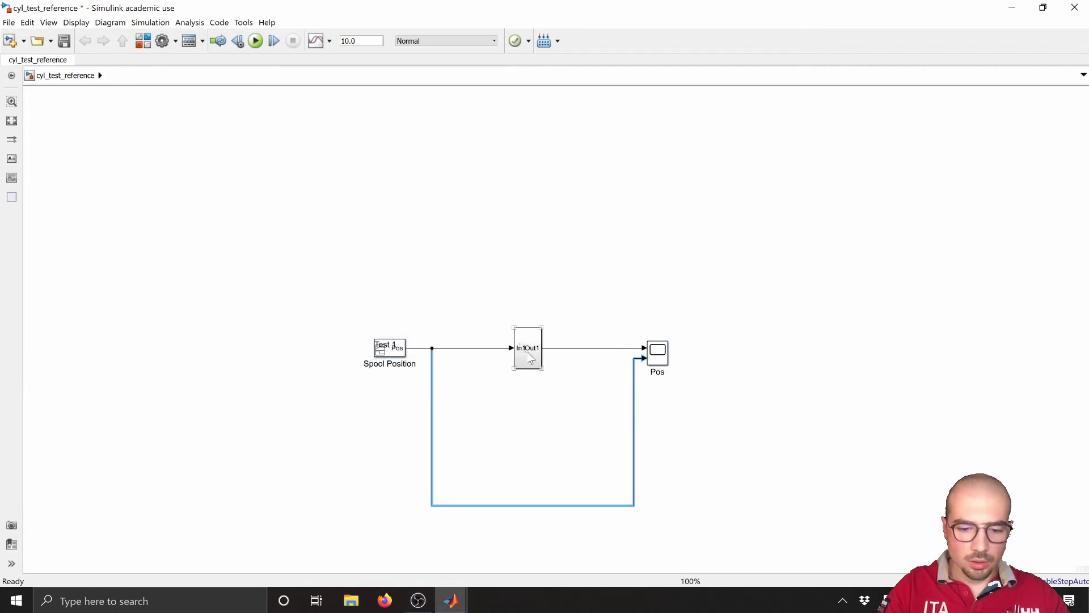
# Enlarge the subsystem block and rename it 'cylinder'
pyautogui.click(529, 352)
pyautogui.click(513, 369)
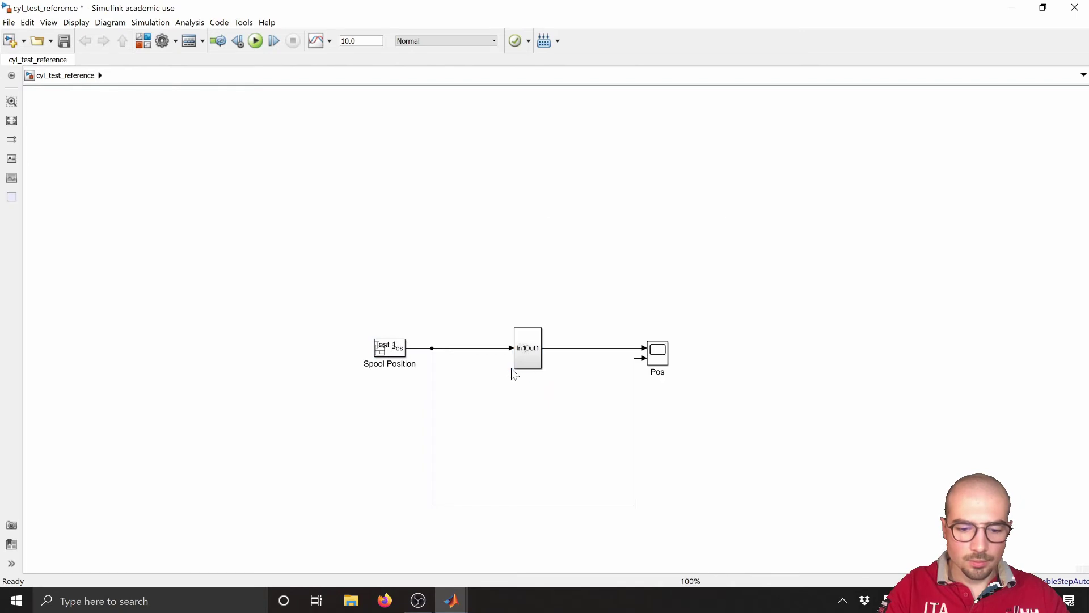
pyautogui.moveTo(514, 369)
pyautogui.mouseDown()
pyautogui.moveTo(469, 375)
pyautogui.moveTo(511, 363)
pyautogui.mouseUp()
pyautogui.doubleClick(512, 377)
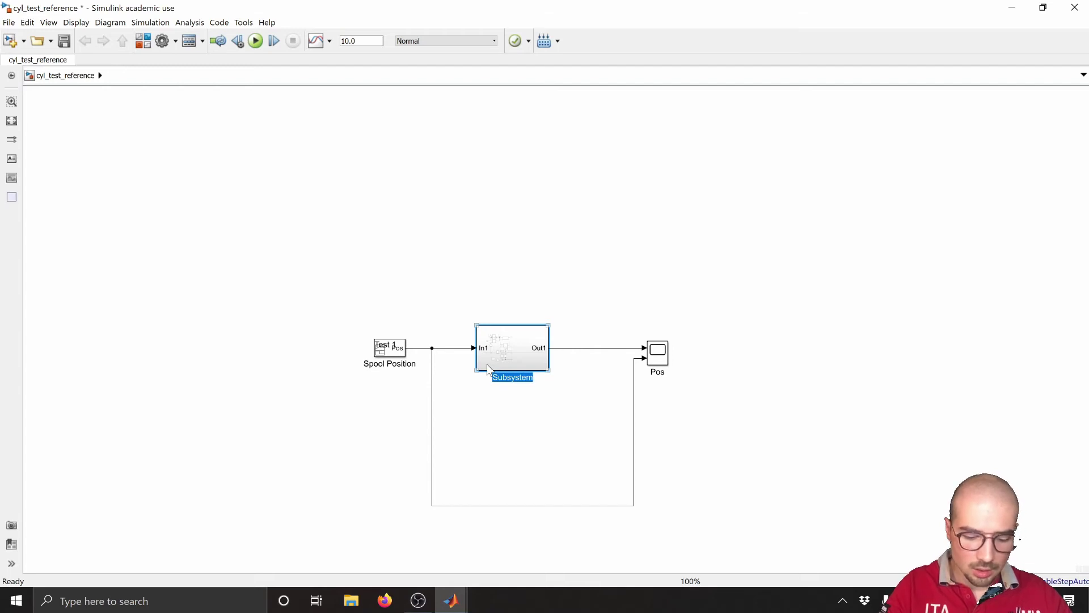
pyautogui.write('cylinde')
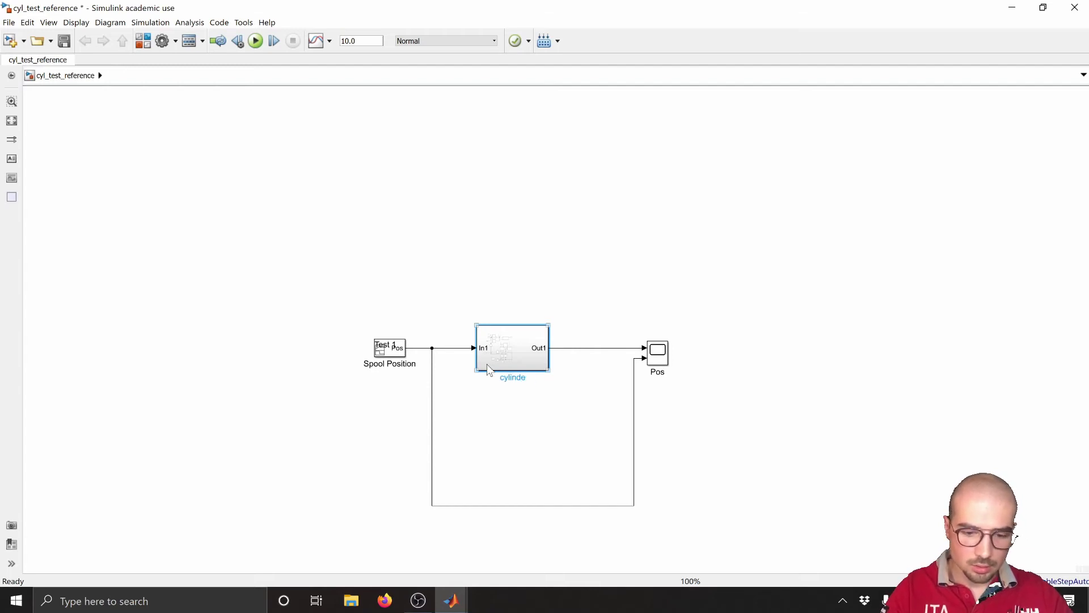
pyautogui.write('r')
pyautogui.click(511, 420)
pyautogui.click(513, 349)
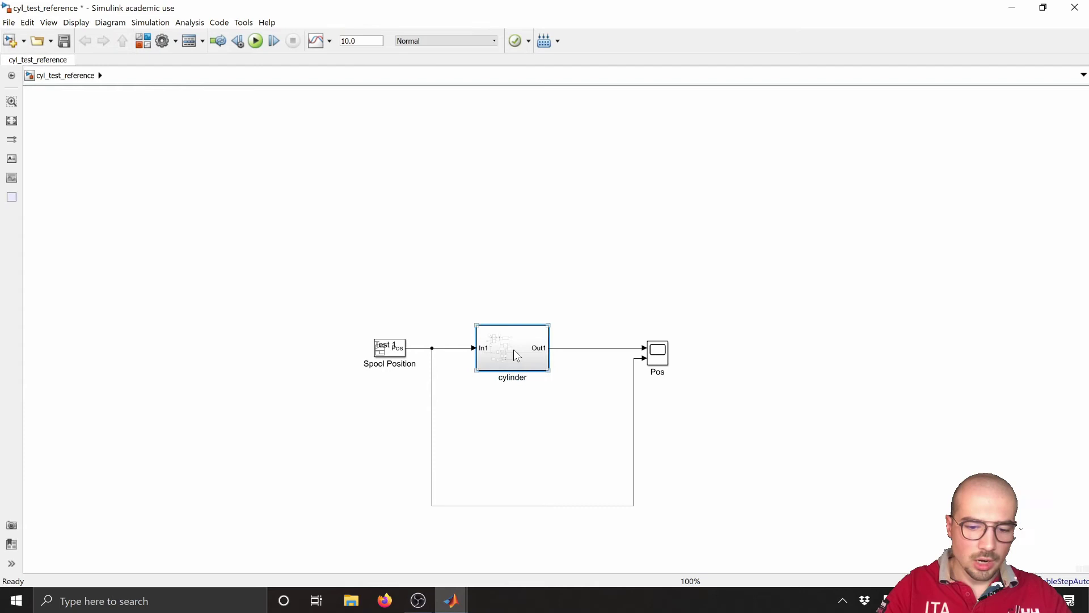
# Turn on Treat as atomic unit in the cylinder block's Subsystem parameters and apply
pyautogui.rightClick(513, 348)
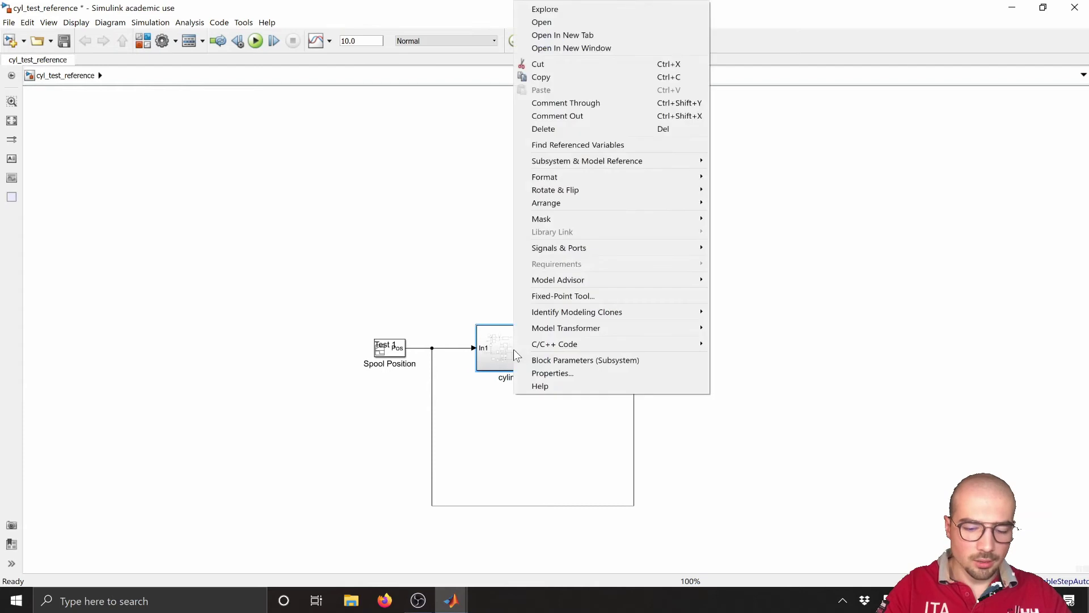
pyautogui.click(551, 363)
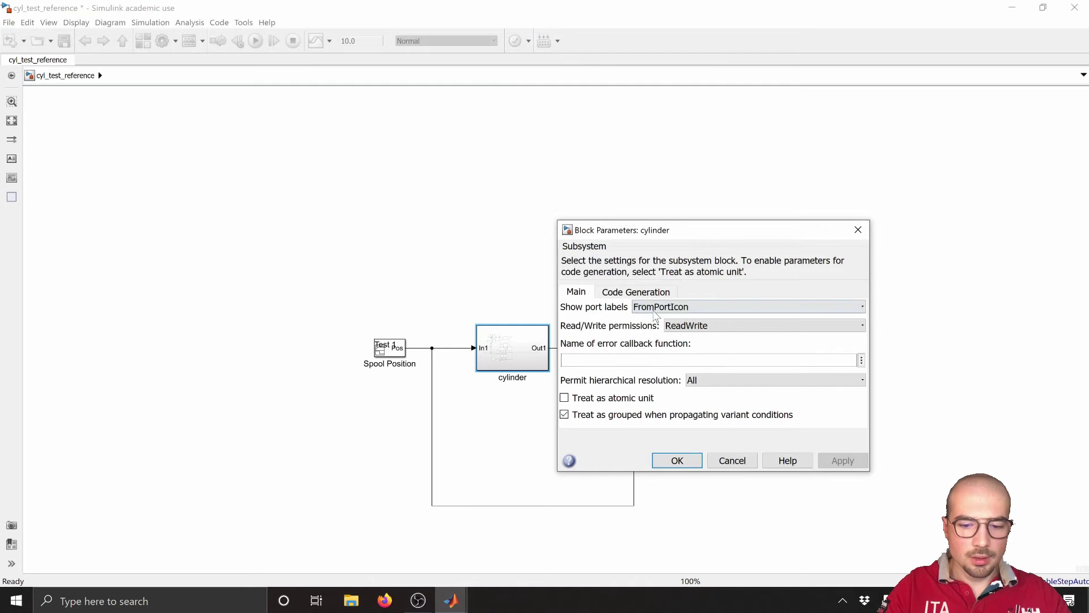
pyautogui.click(635, 292)
pyautogui.click(579, 292)
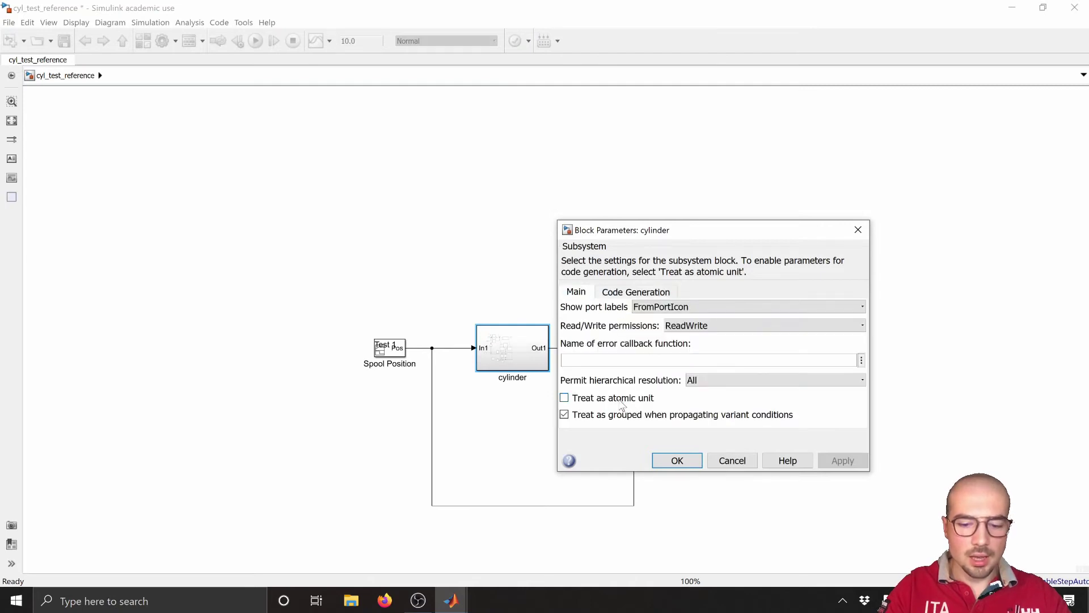
pyautogui.click(623, 404)
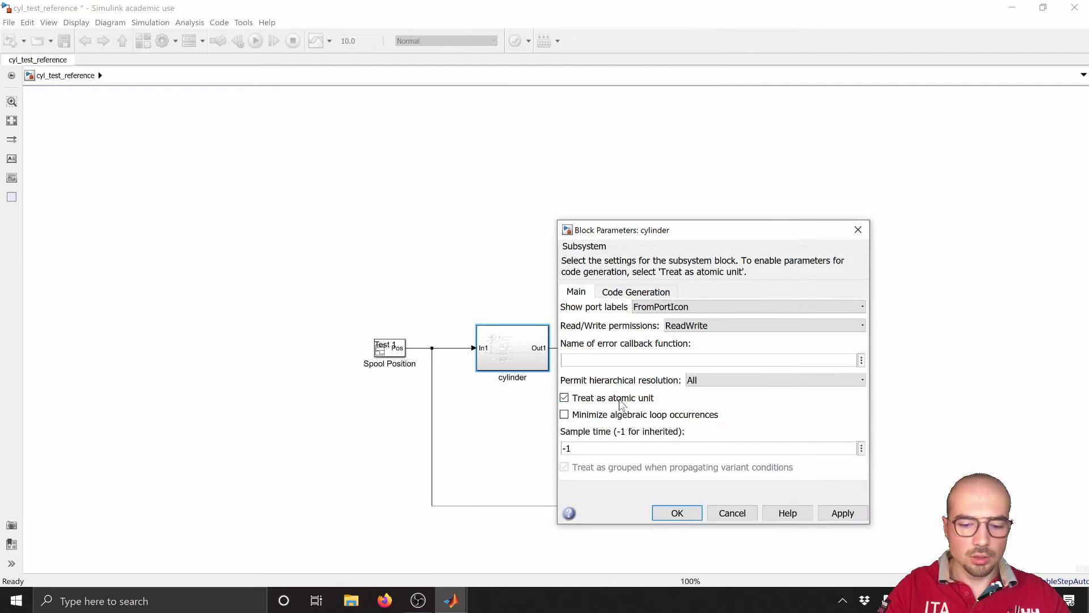
pyautogui.click(677, 512)
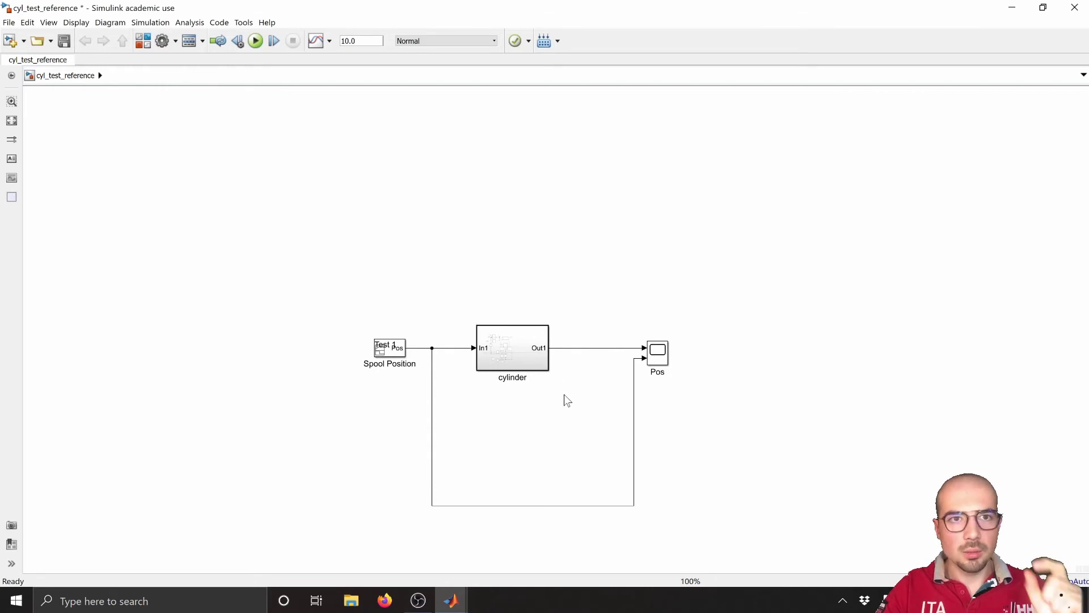
# Choose Subsystem & Model Reference > Convert to > Referenced Model for the cylinder block
pyautogui.click(528, 364)
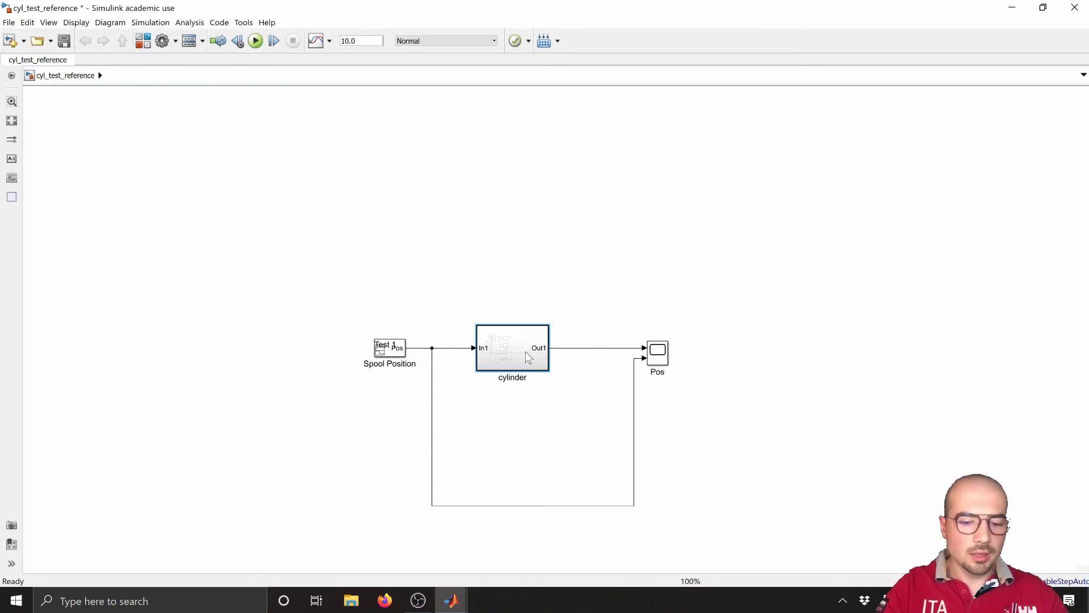
pyautogui.rightClick(525, 352)
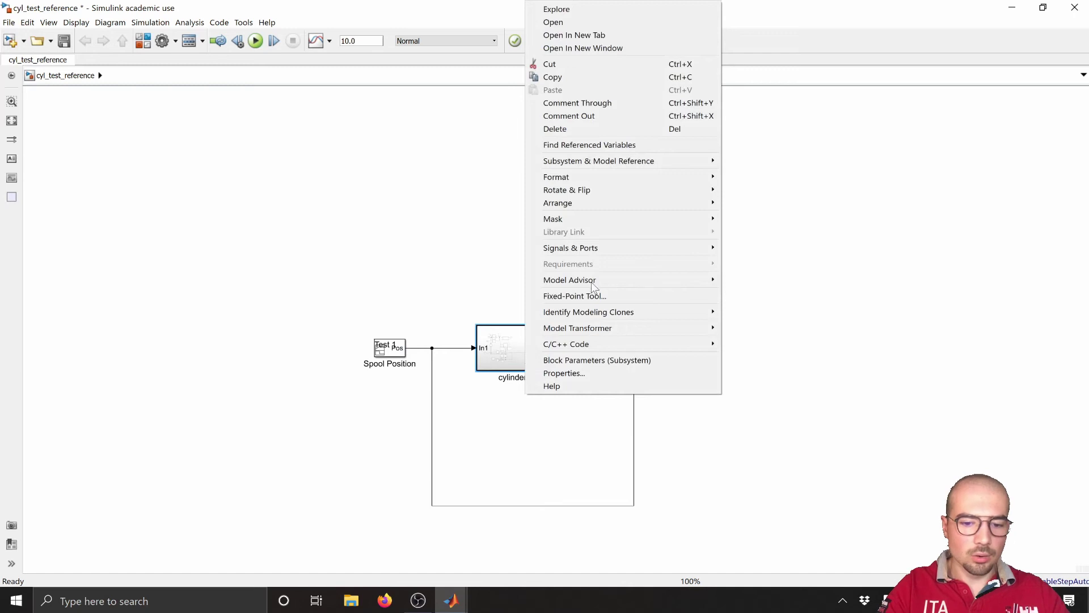
pyautogui.moveTo(603, 163)
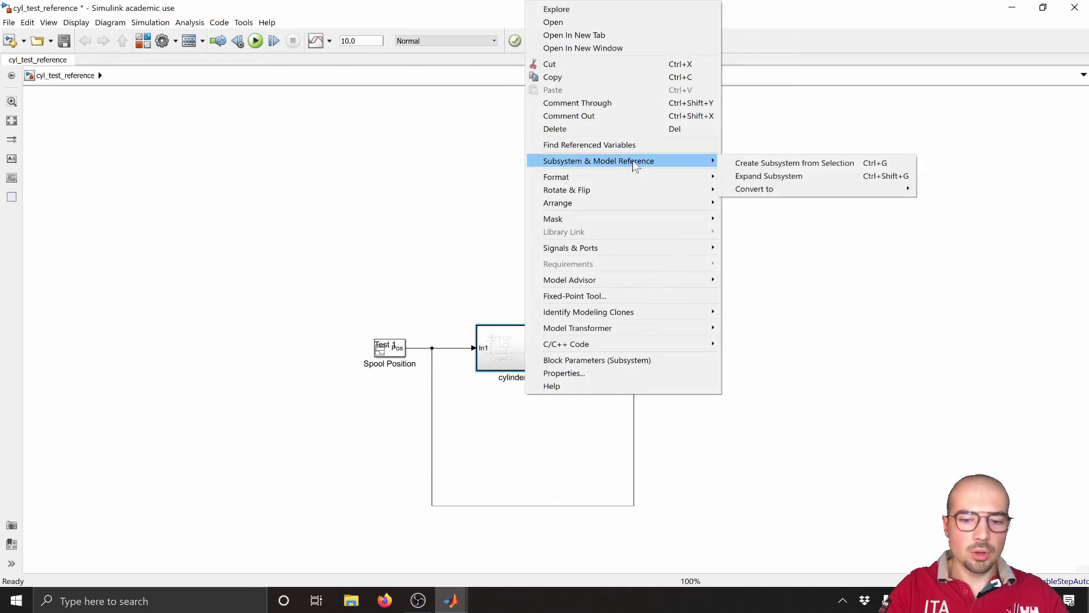
pyautogui.moveTo(748, 187)
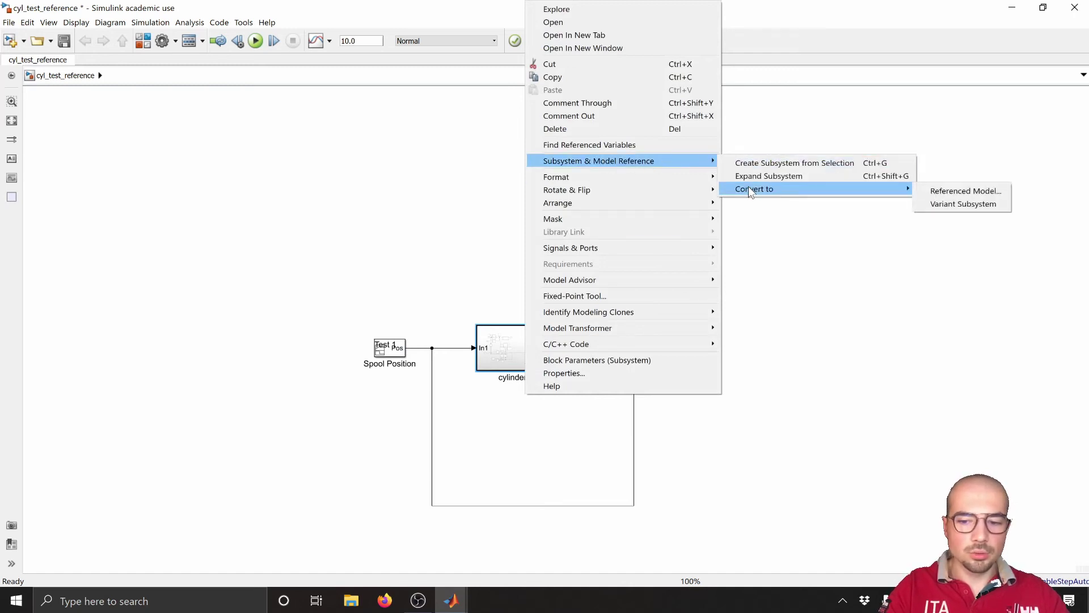
pyautogui.click(931, 191)
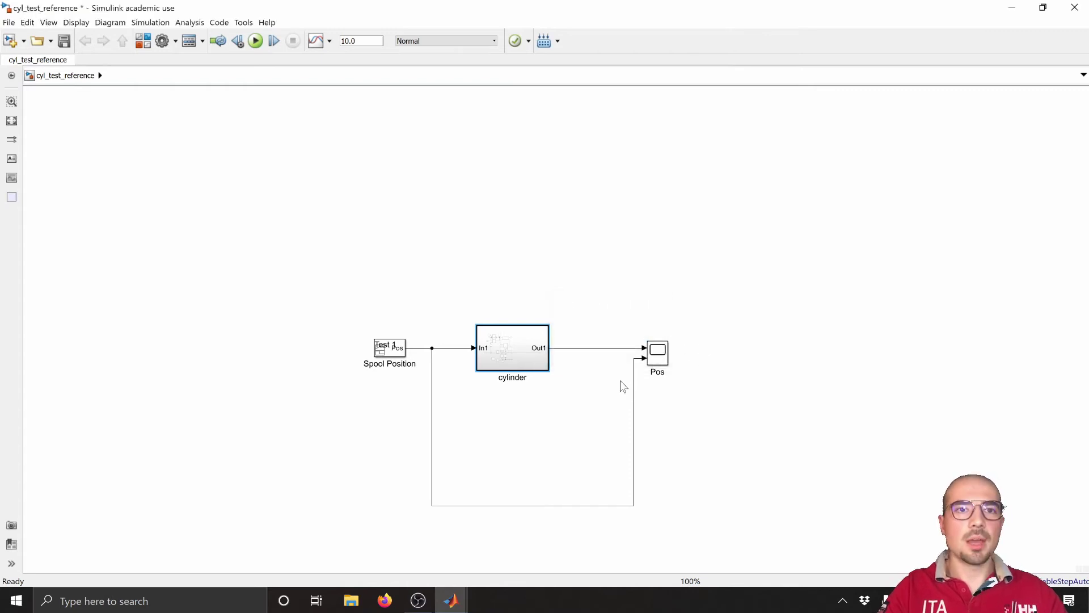
# Convert the cylinder subsystem in the Conversion Advisor, keeping the new model name cylinder0
pyautogui.moveTo(637, 48); pyautogui.dragTo(527, 40)
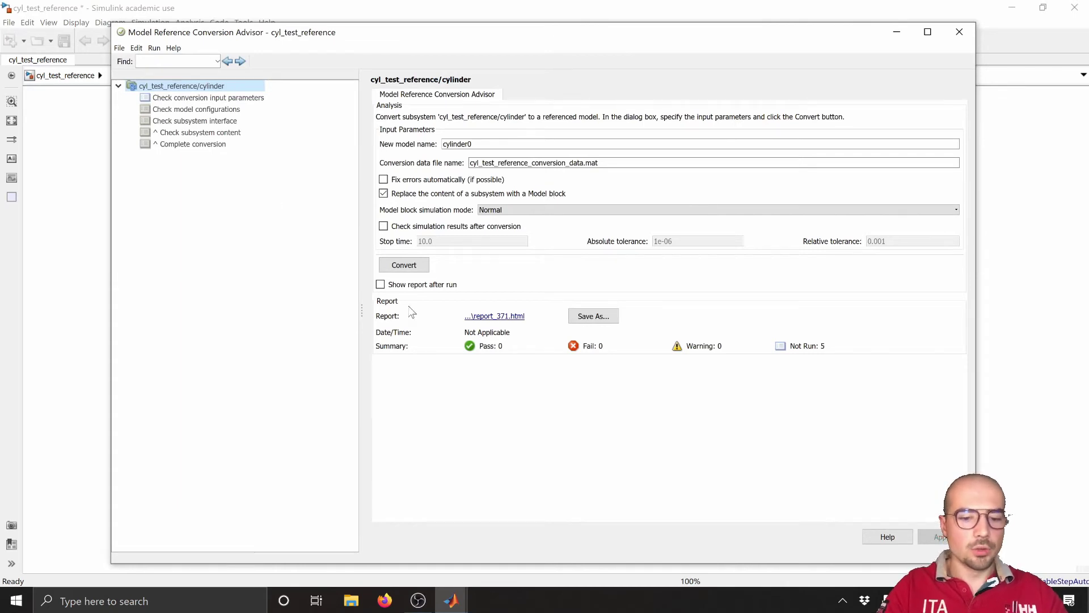
pyautogui.click(423, 264)
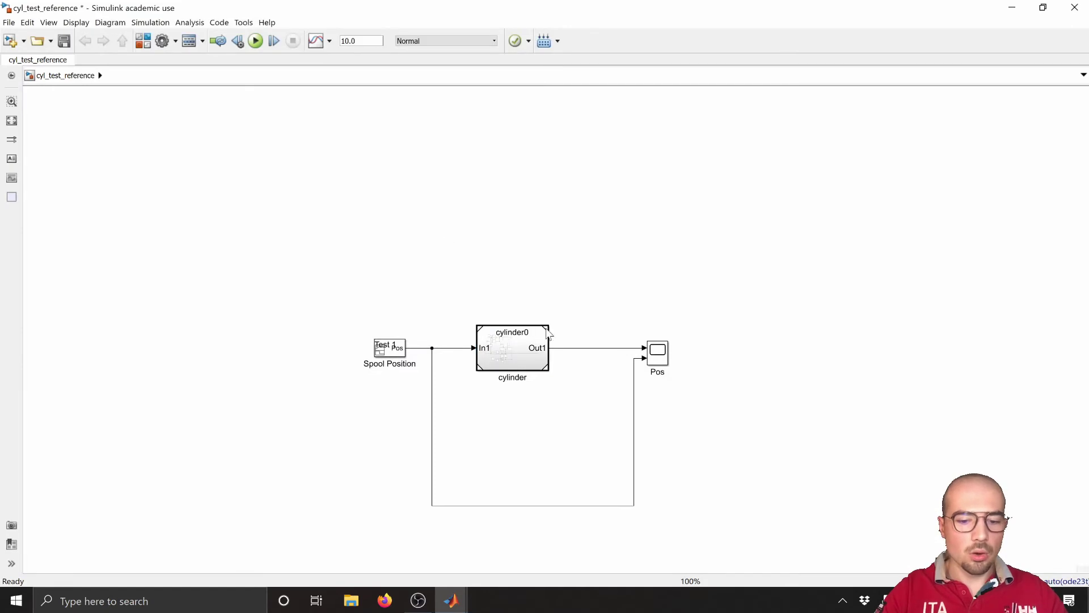
# In the cylinder0 window, fit the circuit and drag Out1 left, then return to cyl_test_reference
pyautogui.scroll(7, 521, 372)
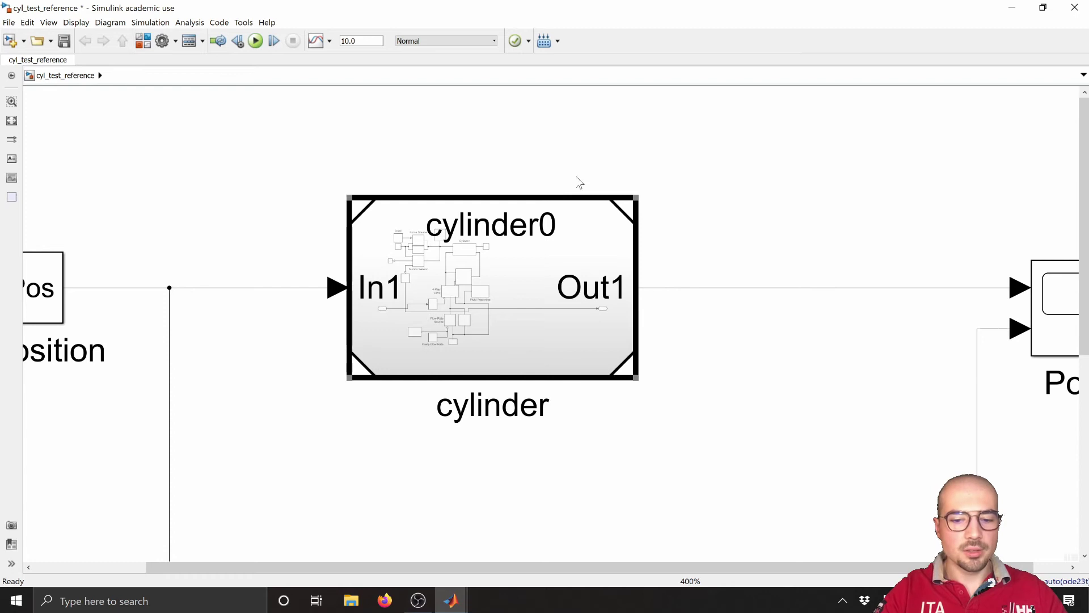
pyautogui.click(451, 599)
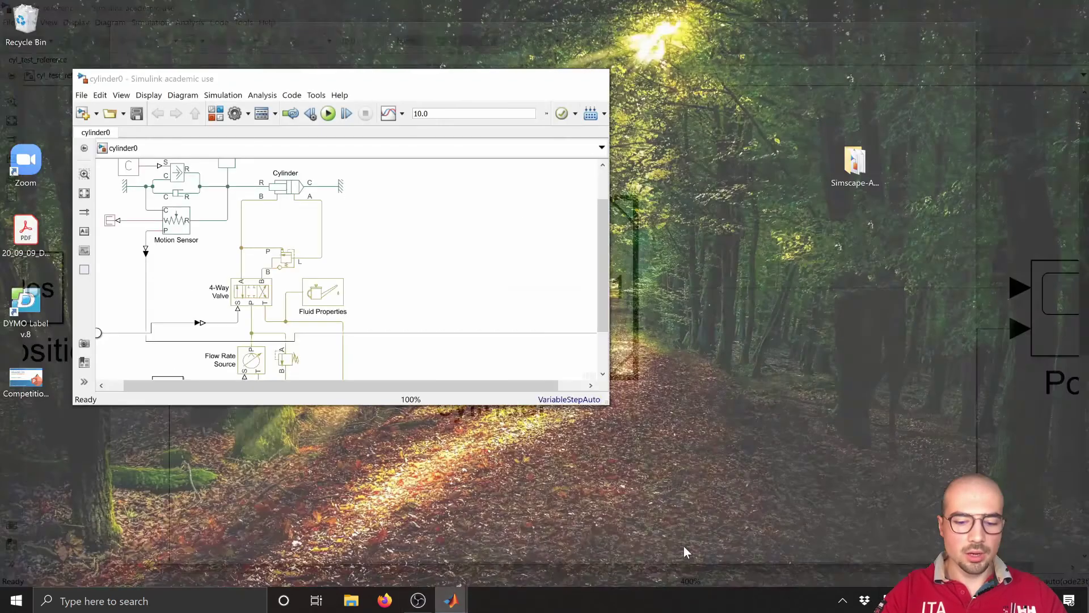
pyautogui.click(683, 546)
pyautogui.click(561, 80)
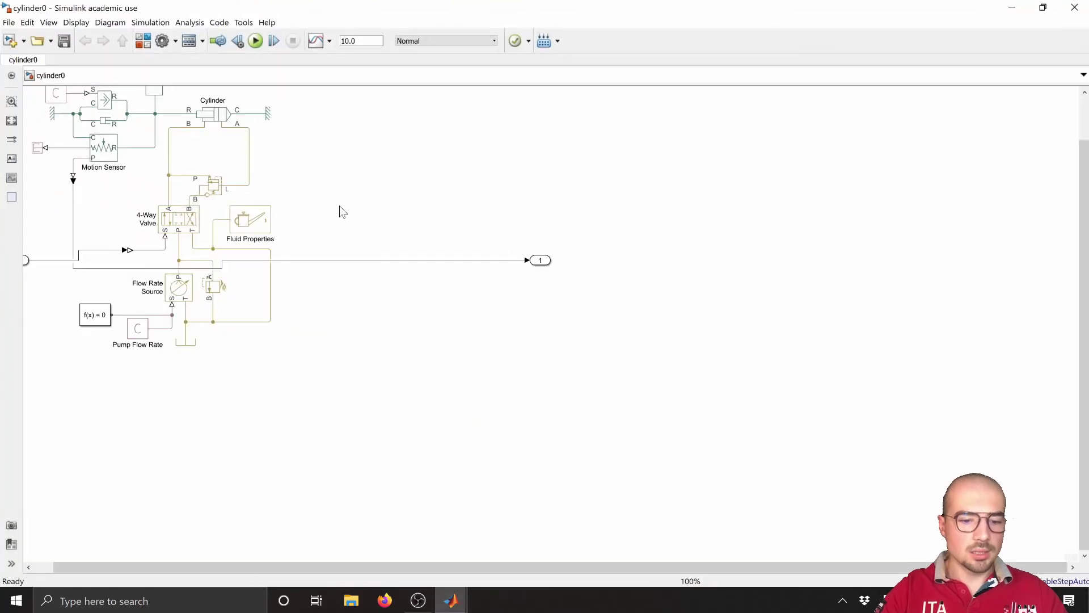
pyautogui.press('space')
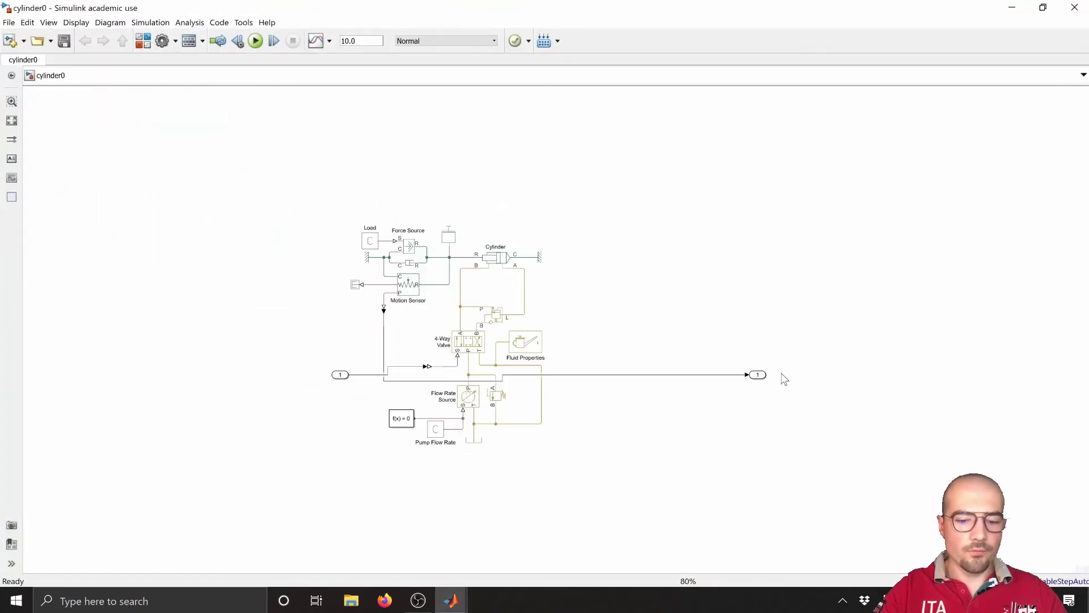
pyautogui.moveTo(760, 375); pyautogui.dragTo(611, 382)
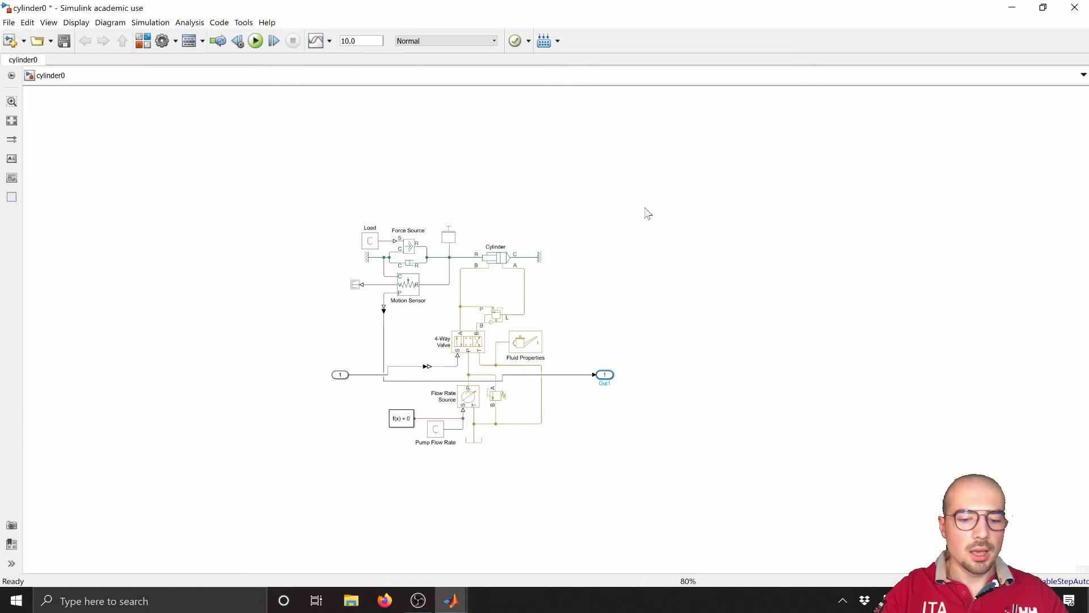
pyautogui.click(1012, 6)
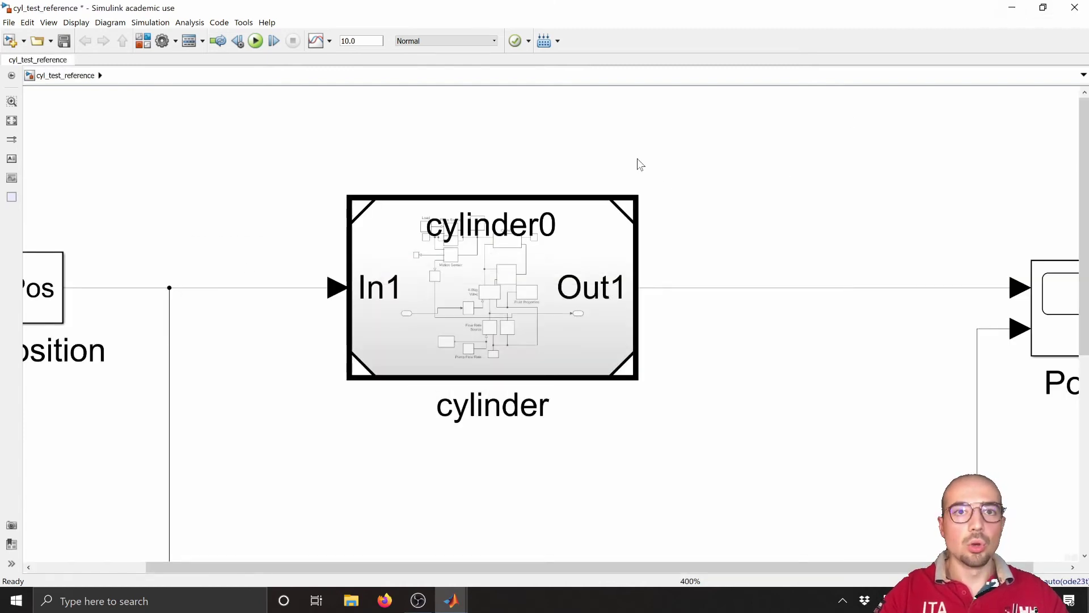
# Copy the cylinder block twice, placing cylinder1 and cylinder2 above the original
pyautogui.scroll(-2, 448, 180)
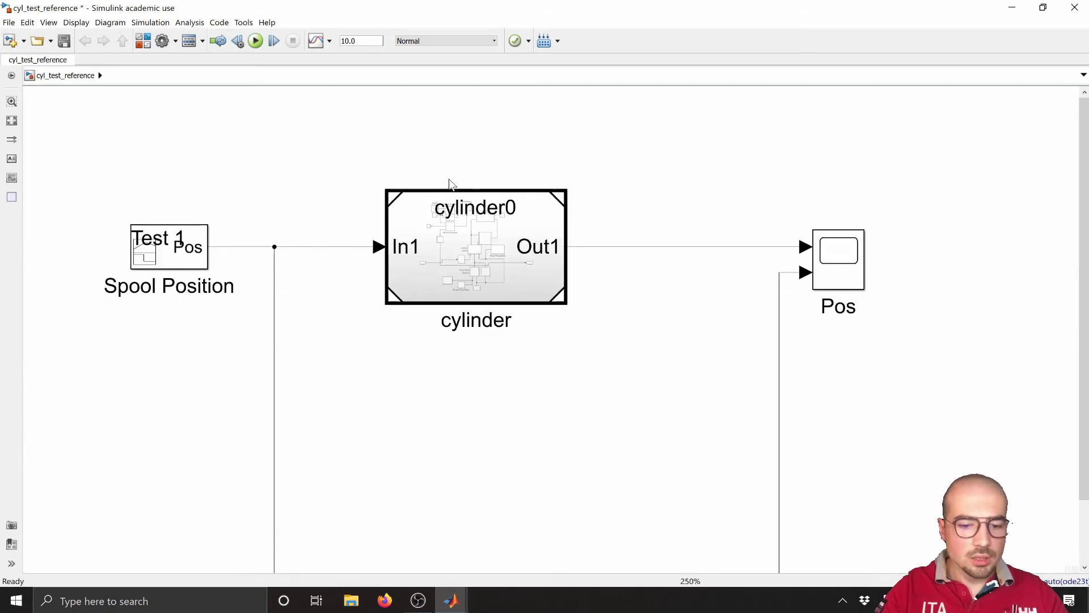
pyautogui.click(467, 193)
pyautogui.hotkey('ctrl', 'c')
pyautogui.hotkey('ctrl', 'v')
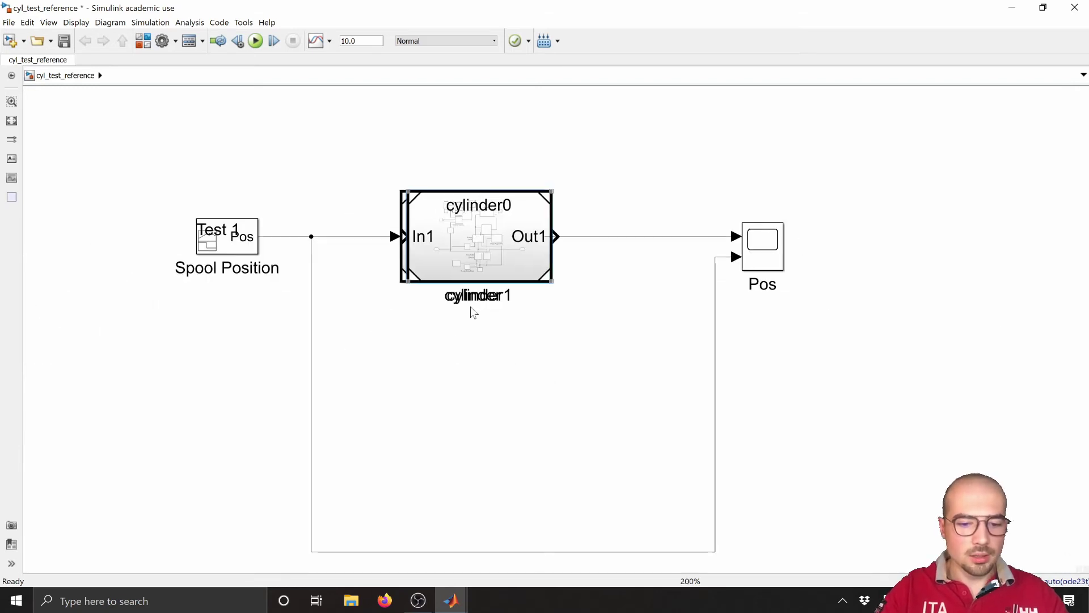
pyautogui.moveTo(483, 235); pyautogui.dragTo(710, 120)
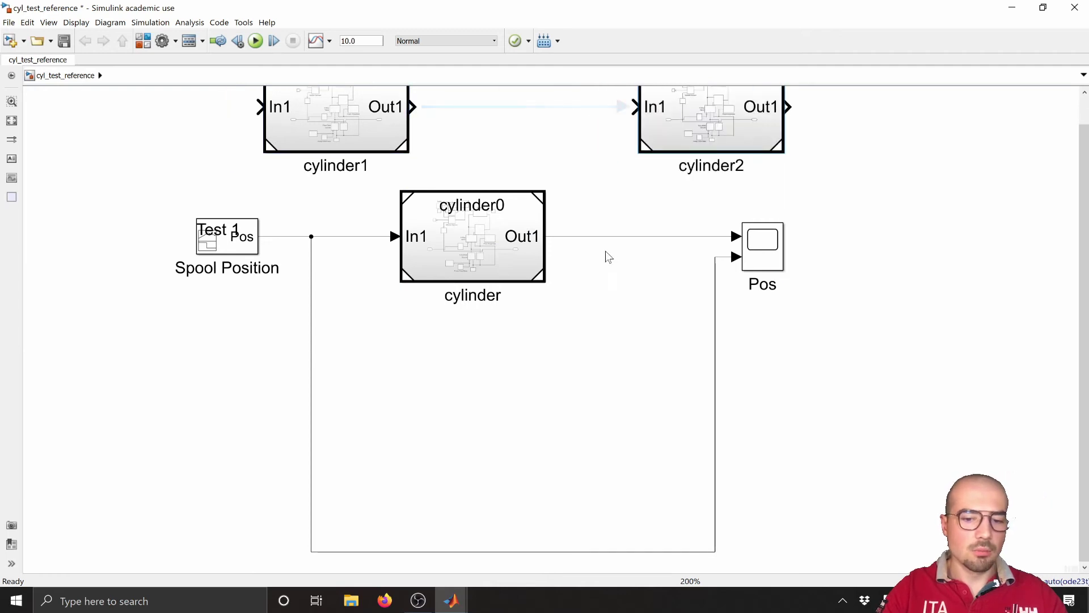
pyautogui.moveTo(601, 258); pyautogui.dragTo(630, 393)
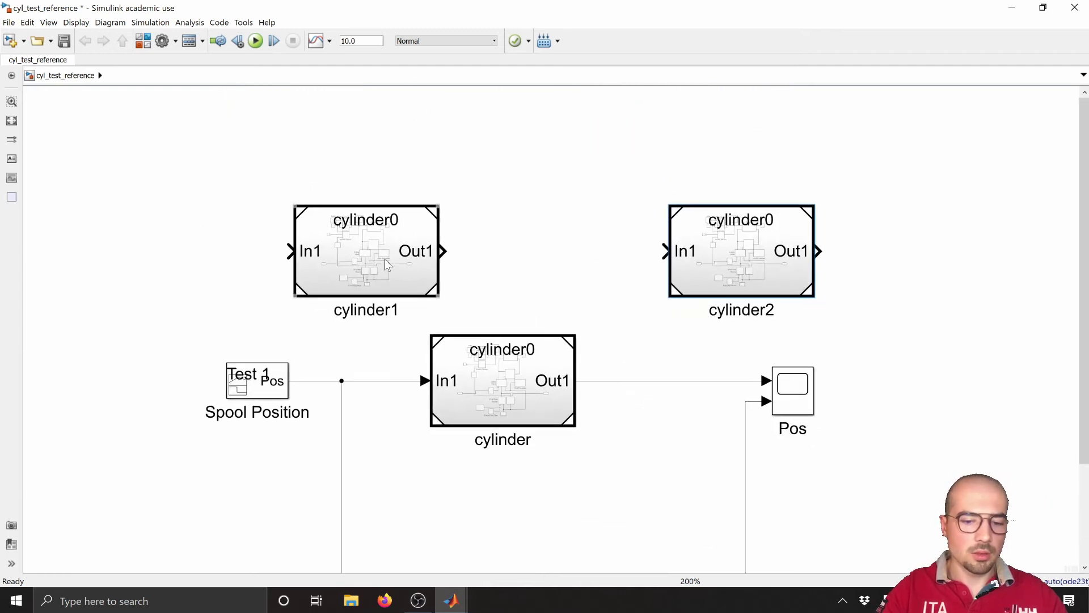
pyautogui.moveTo(387, 261); pyautogui.dragTo(379, 226)
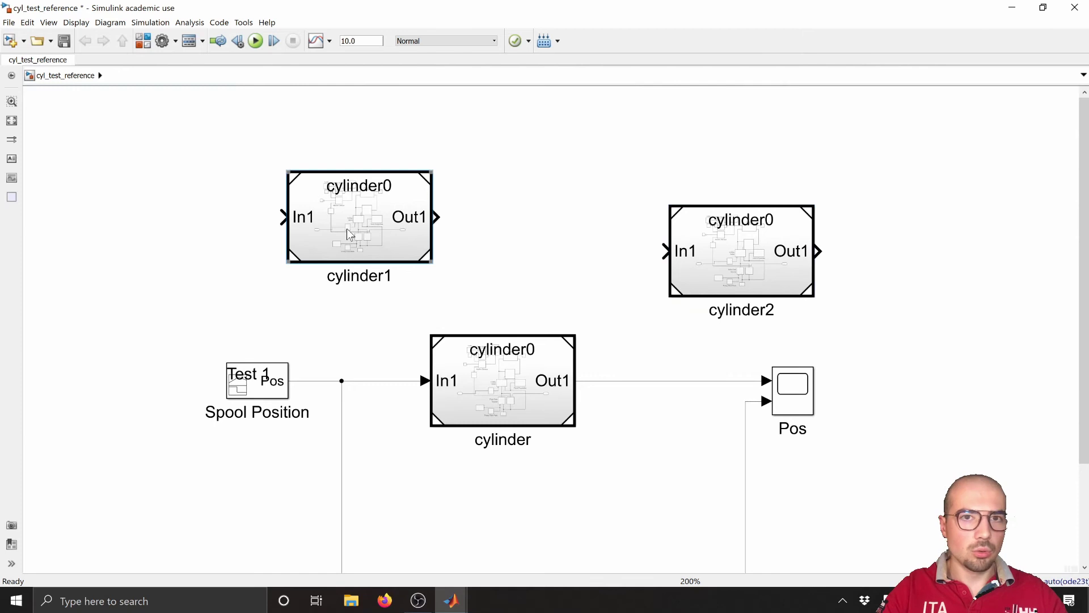
# From cylinder1, try creating a Simulate-only protected model of cylinder0
pyautogui.rightClick(349, 231)
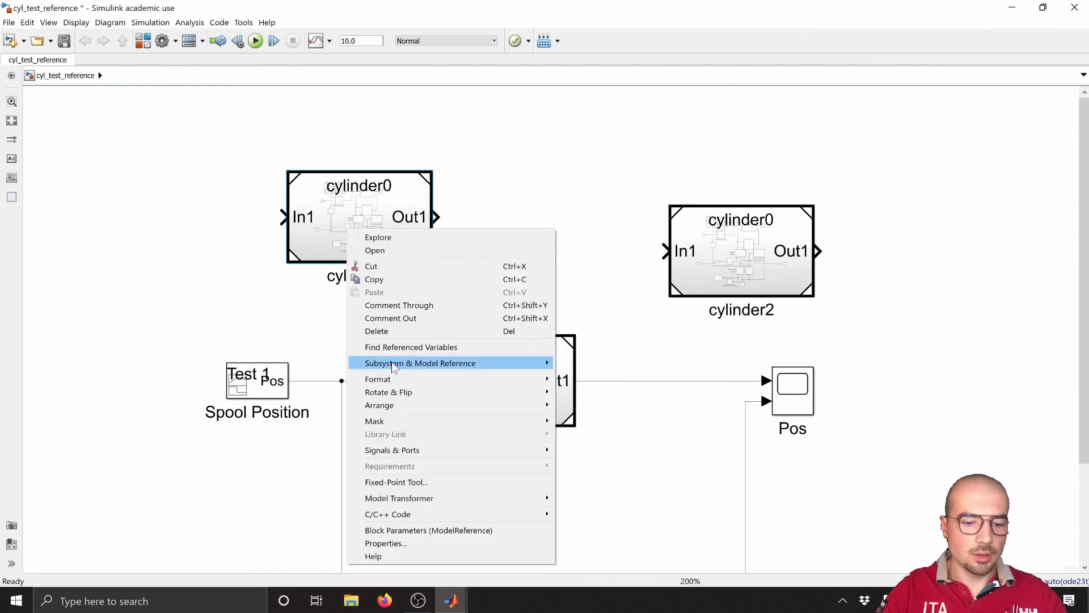
pyautogui.moveTo(392, 365)
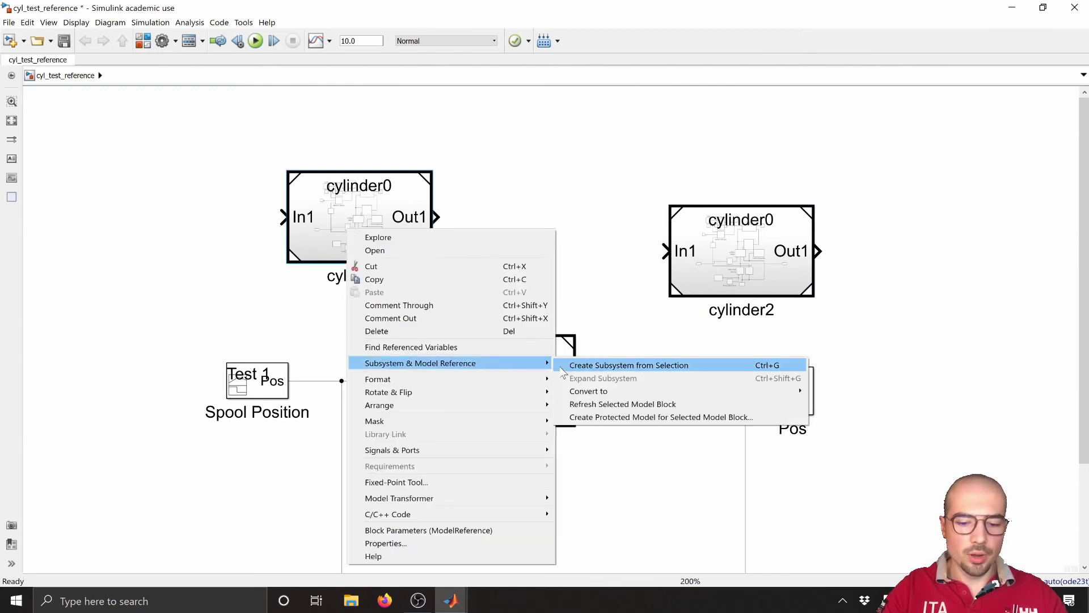
pyautogui.click(622, 417)
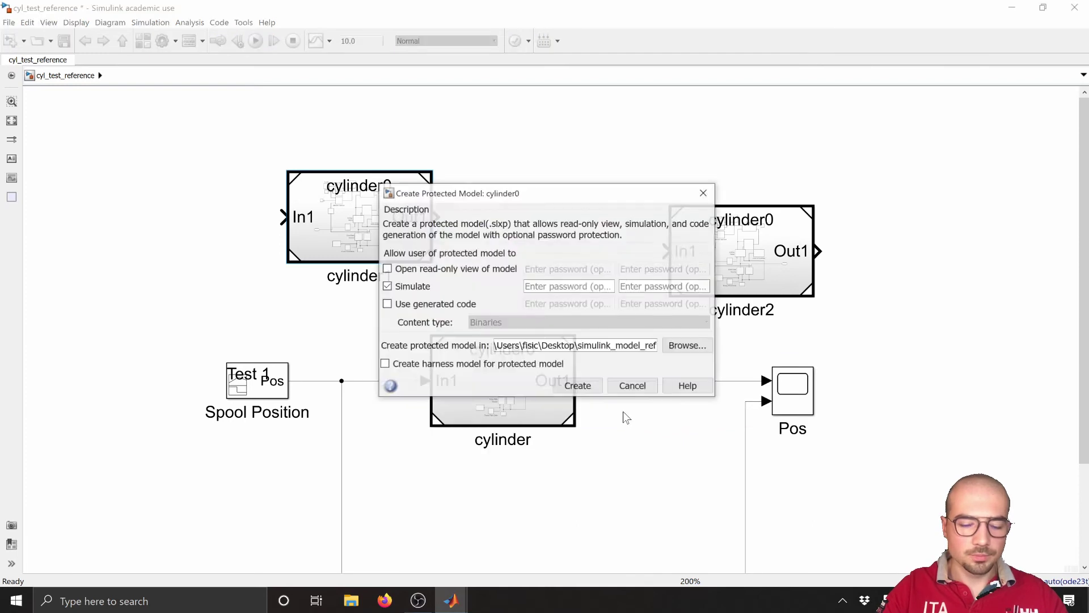
pyautogui.moveTo(538, 197); pyautogui.dragTo(581, 148)
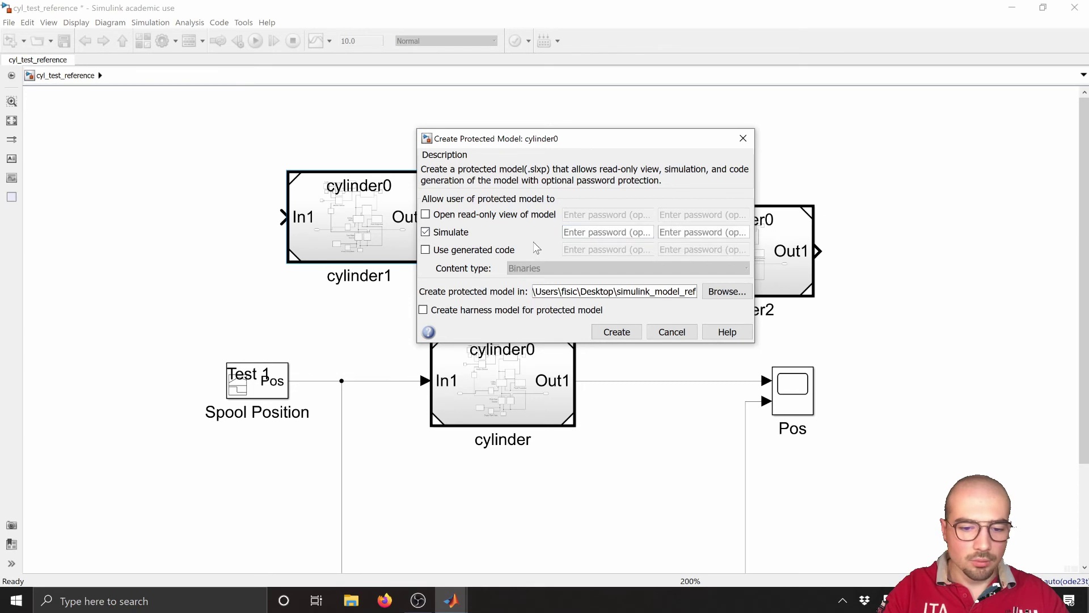
pyautogui.click(614, 335)
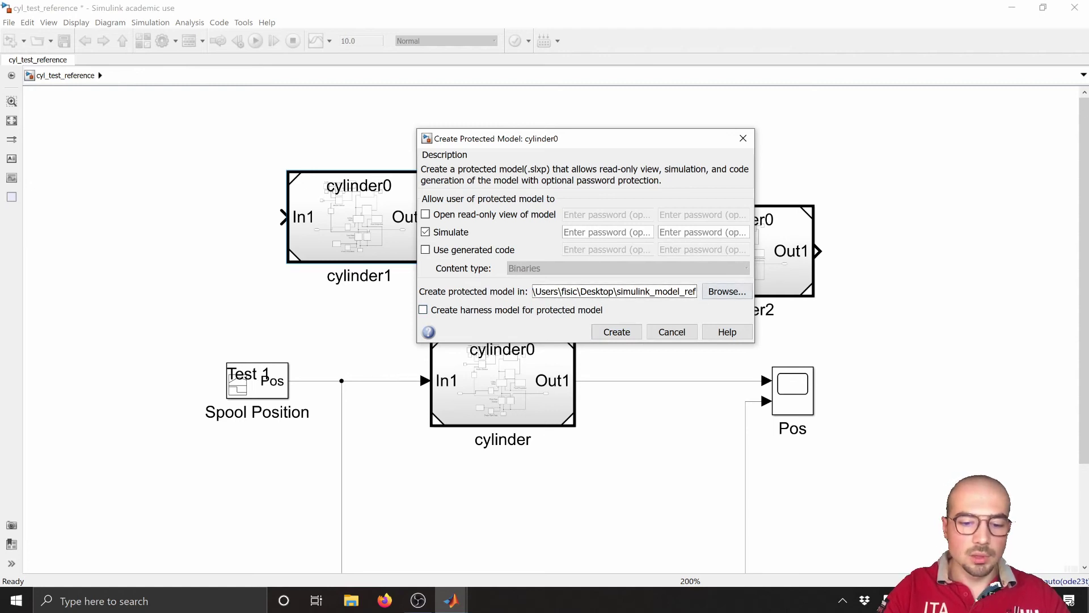
pyautogui.click(622, 336)
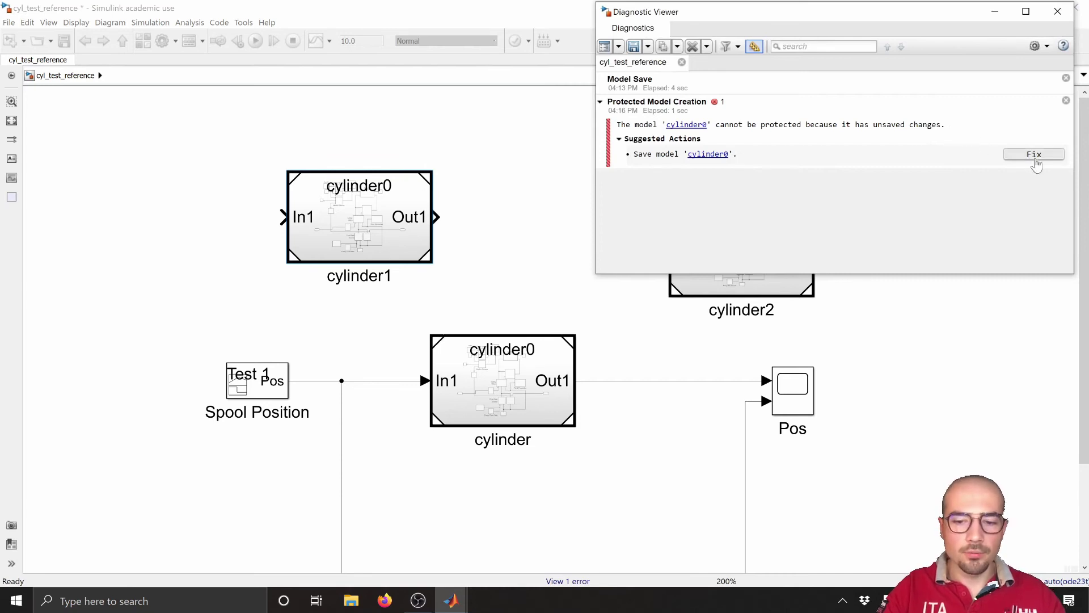
# Save cylinder0 with the Diagnostic Viewer's Fix, then rerun Create Protected Model from cylinder1
pyautogui.click(1034, 159)
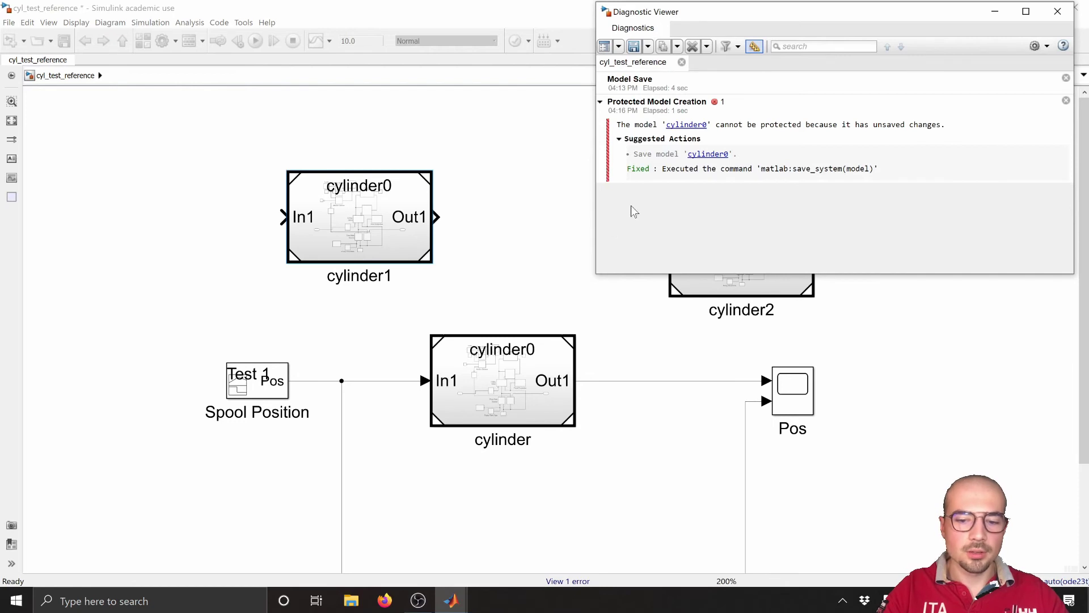
pyautogui.click(550, 209)
pyautogui.rightClick(348, 230)
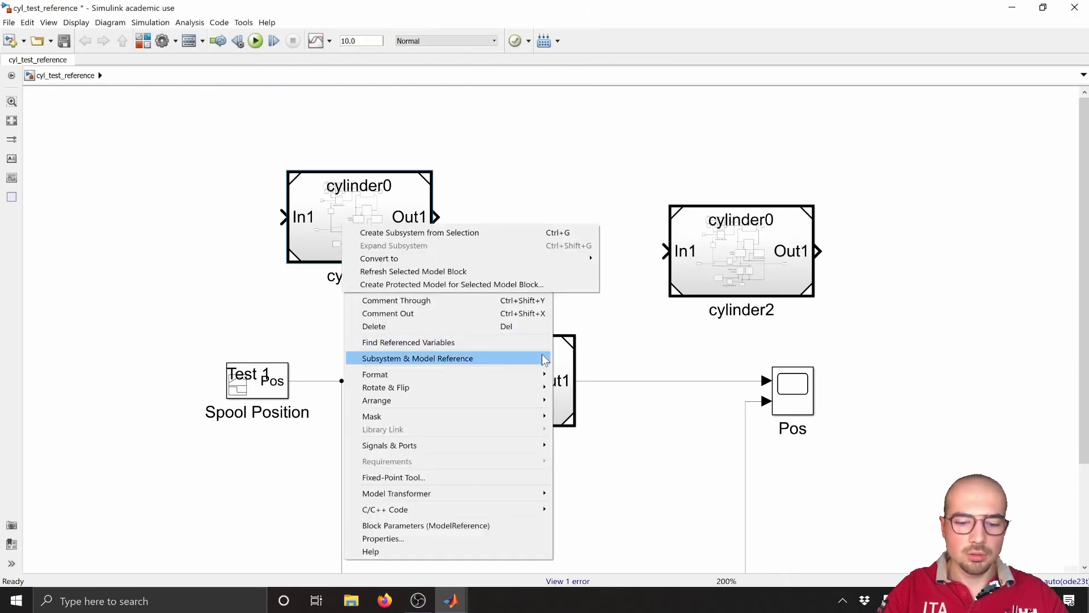
pyautogui.click(533, 284)
pyautogui.click(577, 386)
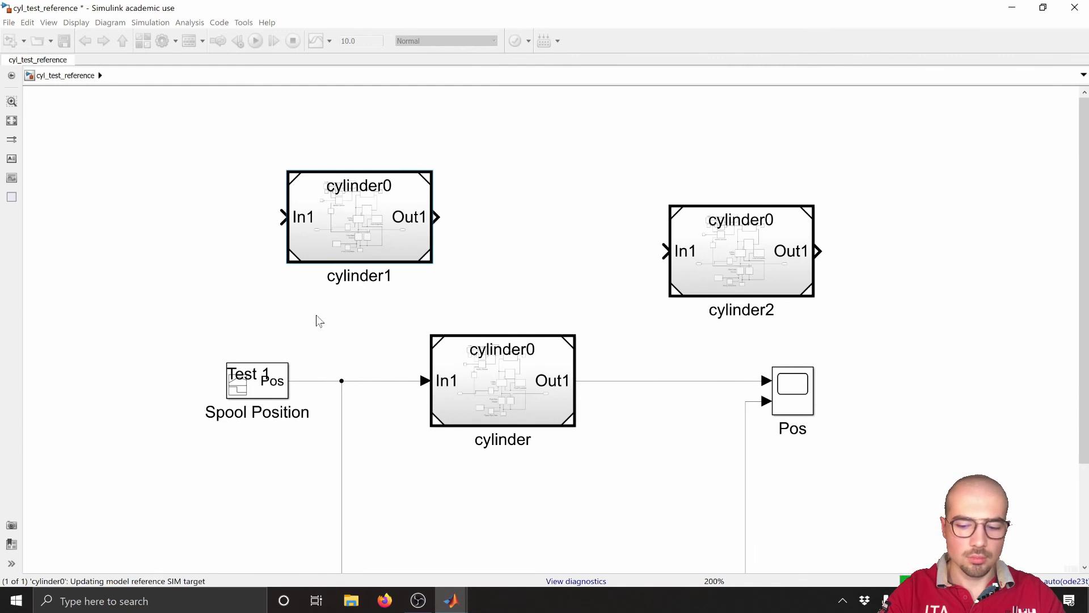
# Zoom in on cylinder1 to check its protected-model shield badge
pyautogui.click(317, 321)
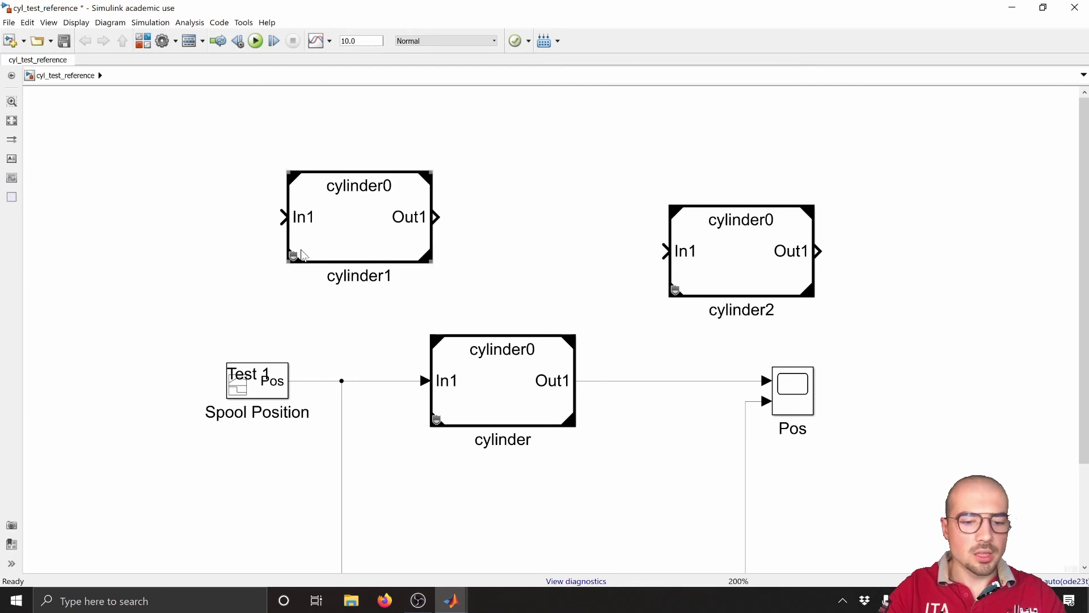
pyautogui.scroll(5, 347, 249)
pyautogui.scroll(1, 254, 276)
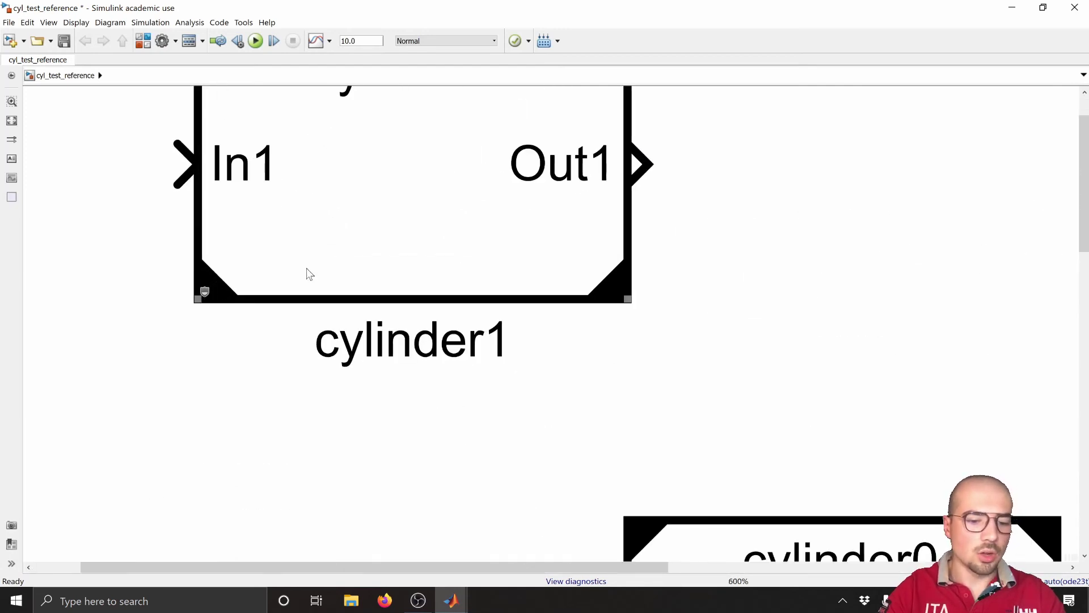
pyautogui.scroll(-3, 306, 260)
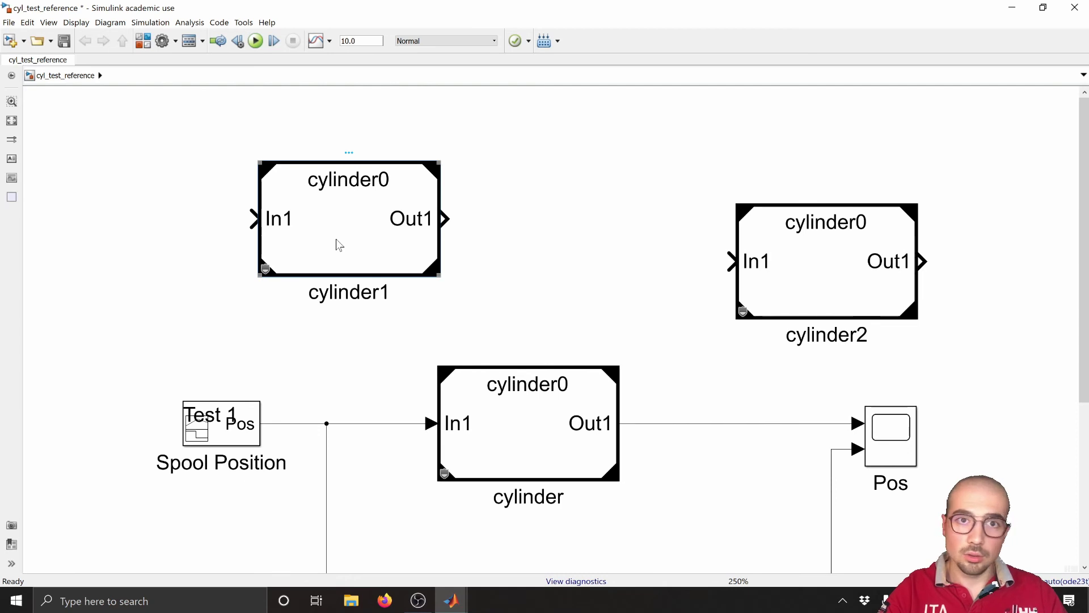
# Open cylinder1's protected model report, view the Interface Report and Summary, then close it
pyautogui.doubleClick(339, 245)
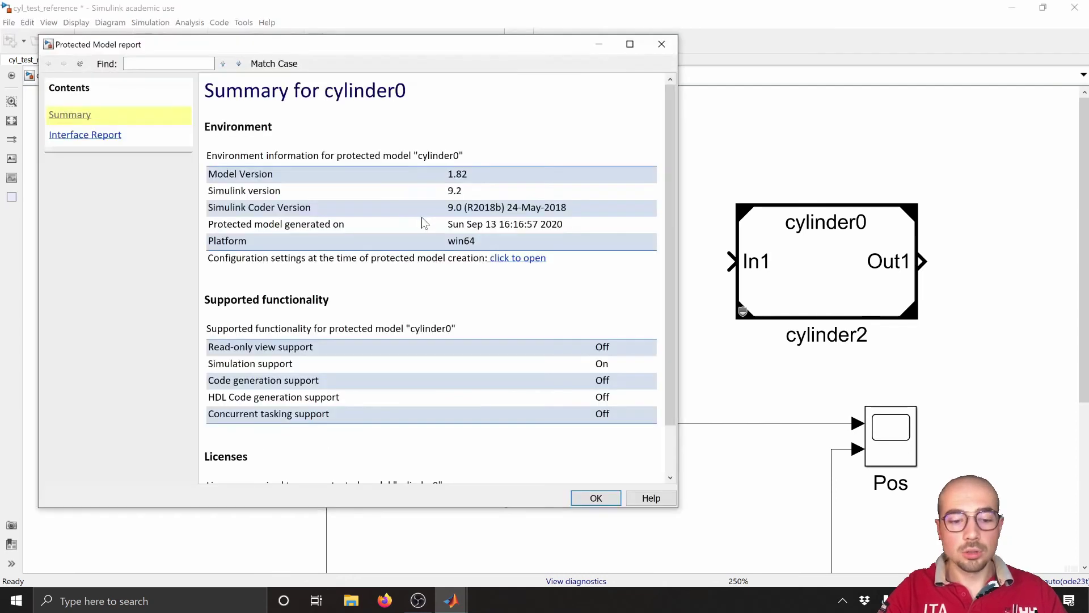
pyautogui.scroll(-1, 372, 190)
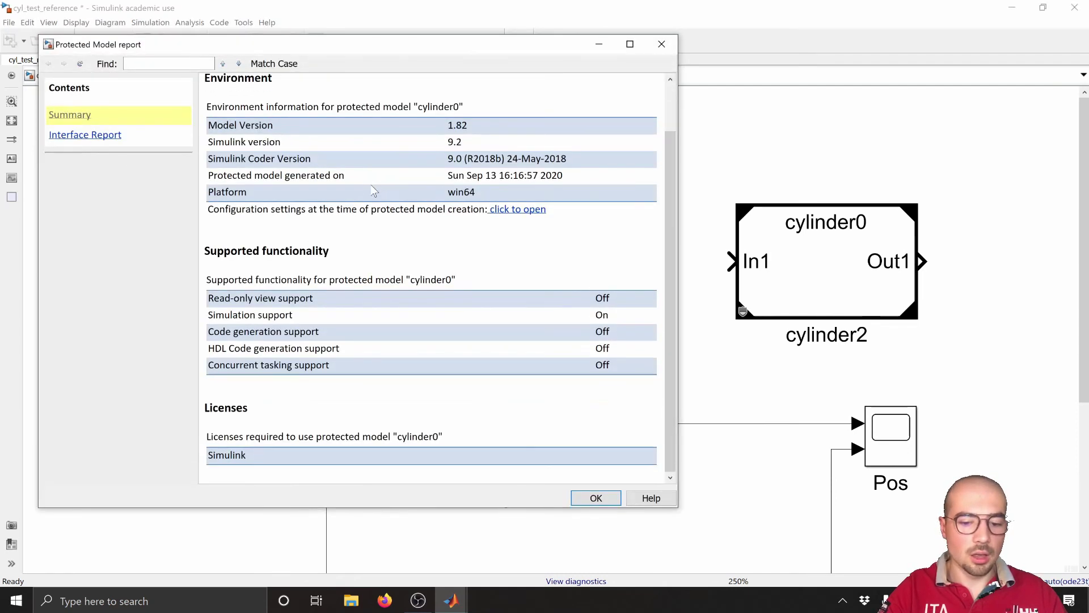
pyautogui.scroll(1, 374, 187)
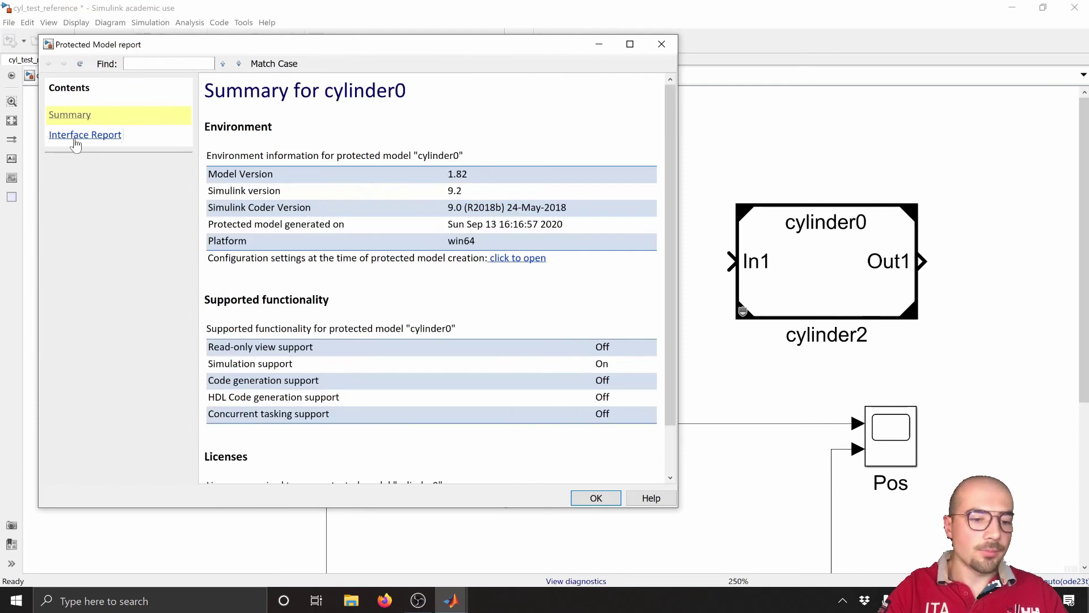
pyautogui.click(75, 139)
pyautogui.click(79, 115)
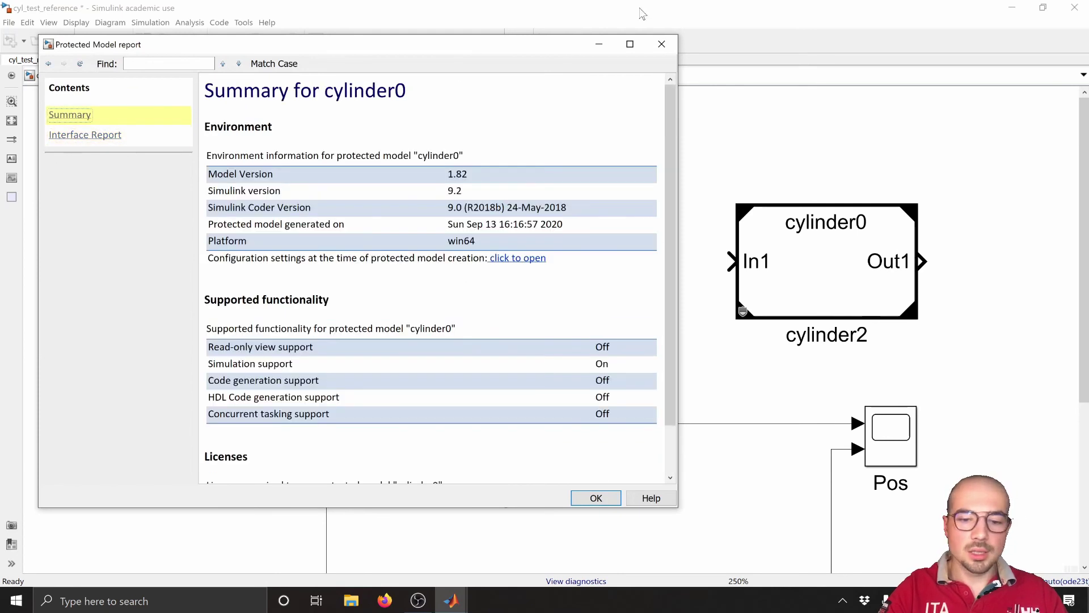
pyautogui.click(661, 44)
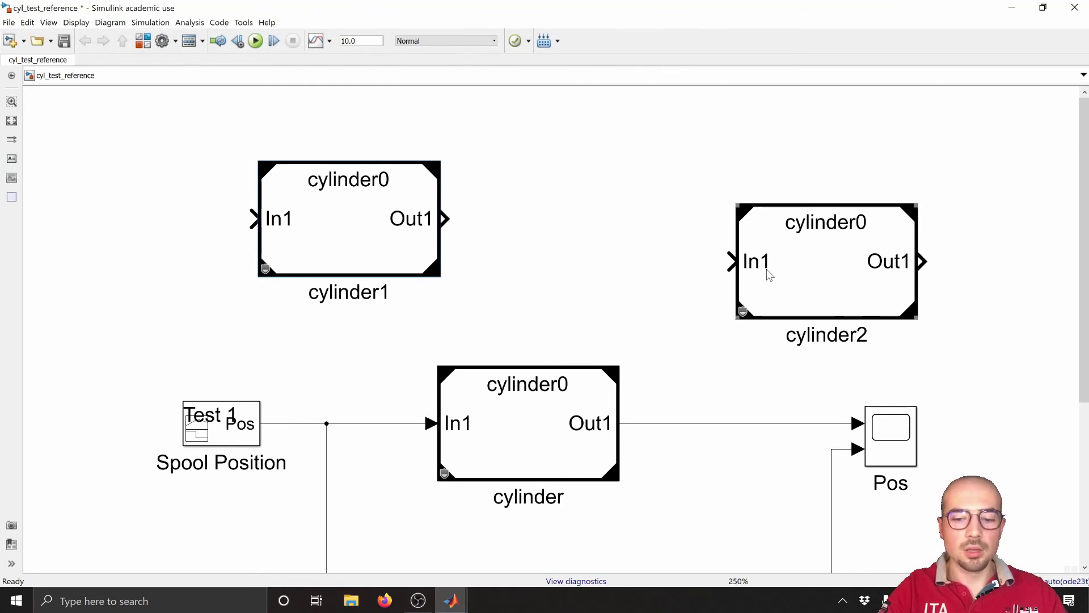
# Move cylinder2 level with cylinder1, aligning its In1 with cylinder1's Out1, then select cylinder1
pyautogui.moveTo(766, 270); pyautogui.dragTo(697, 236)
pyautogui.click(355, 208)
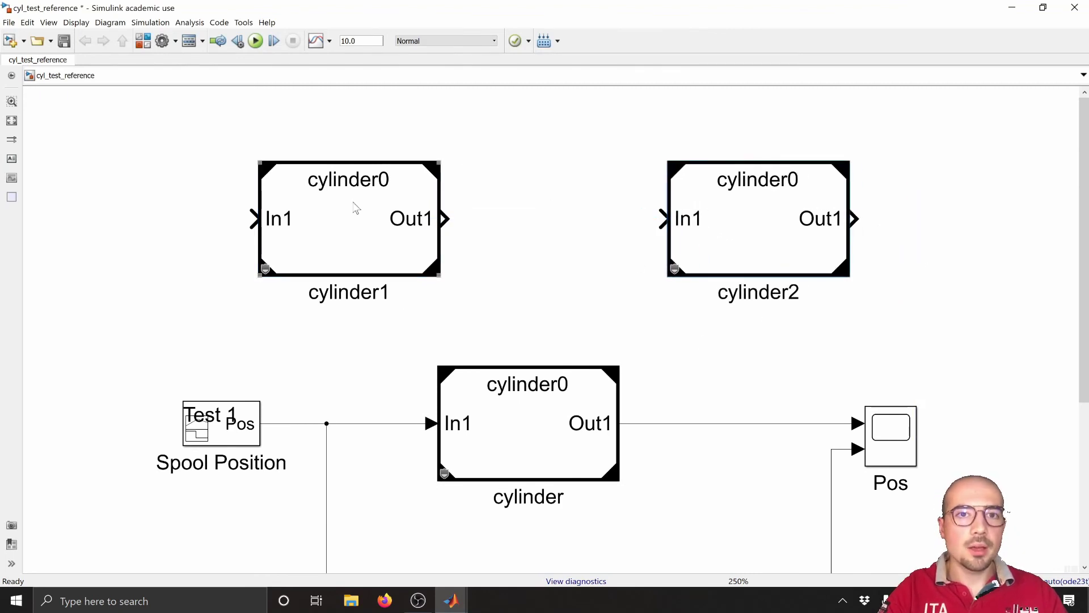